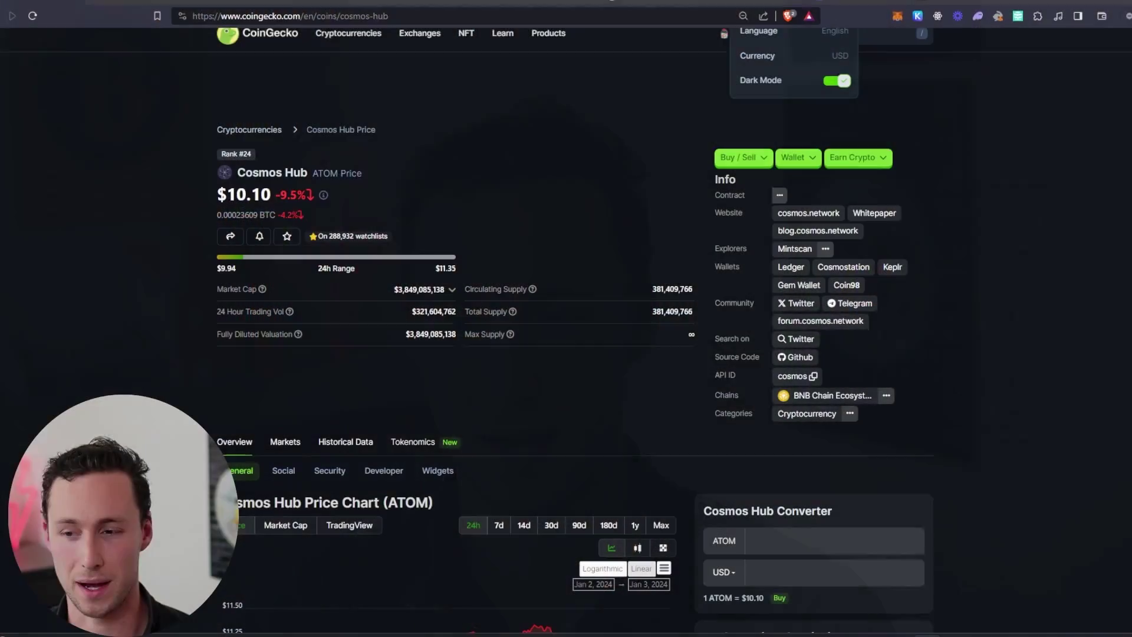
triple_click(320, 170)
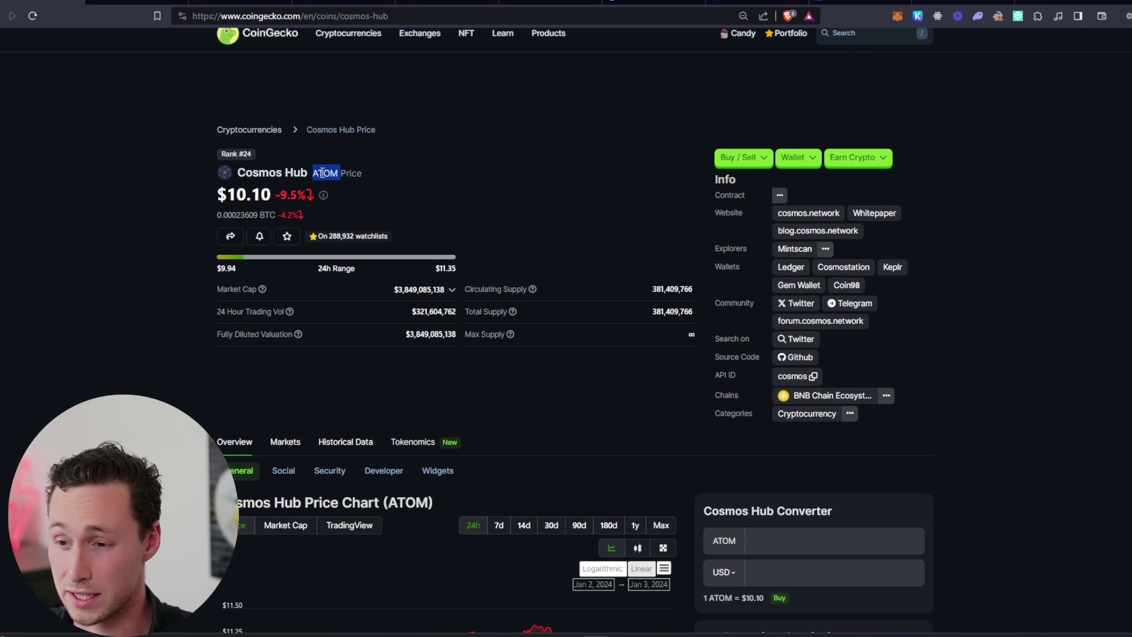
left_click(244, 152)
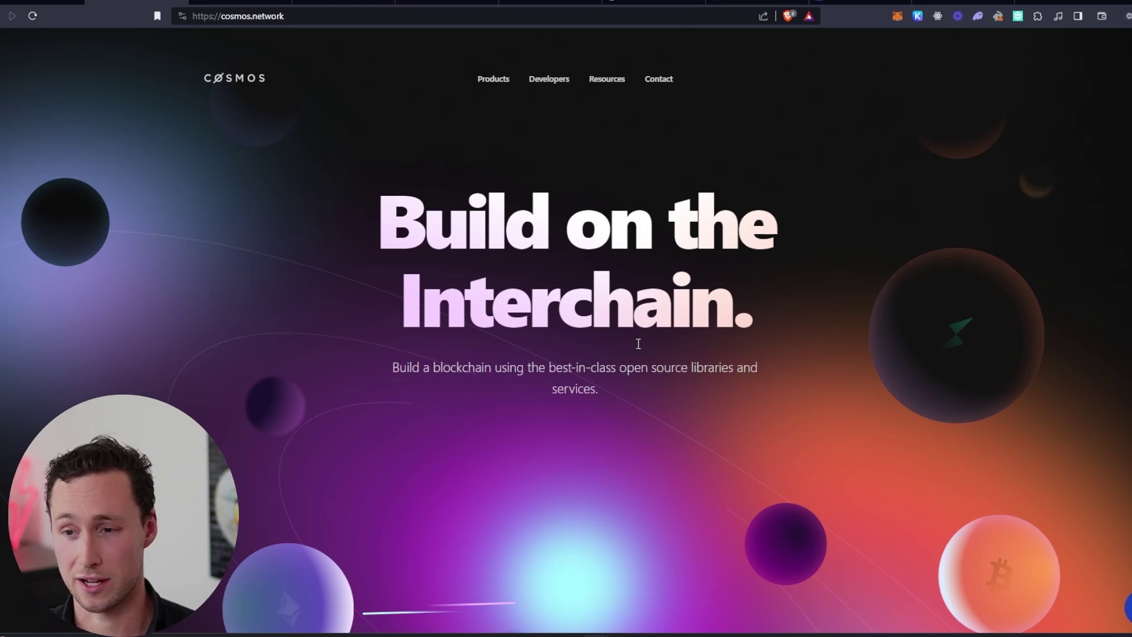
left_click(135, 9)
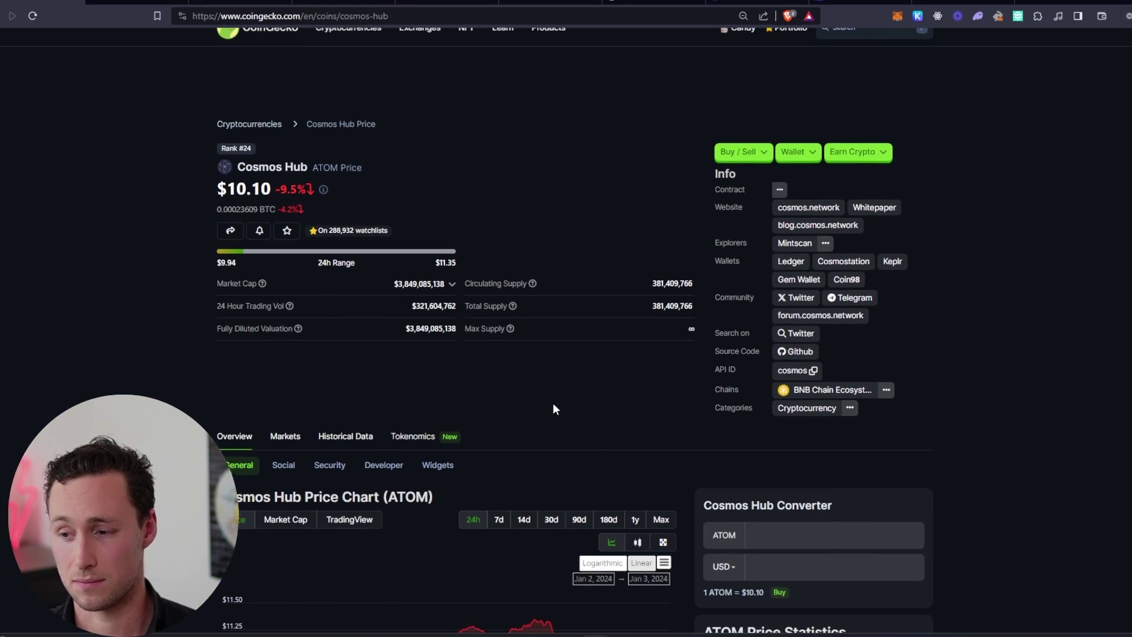
scroll(553, 403, "down", 1)
scroll(553, 403, "down", 1)
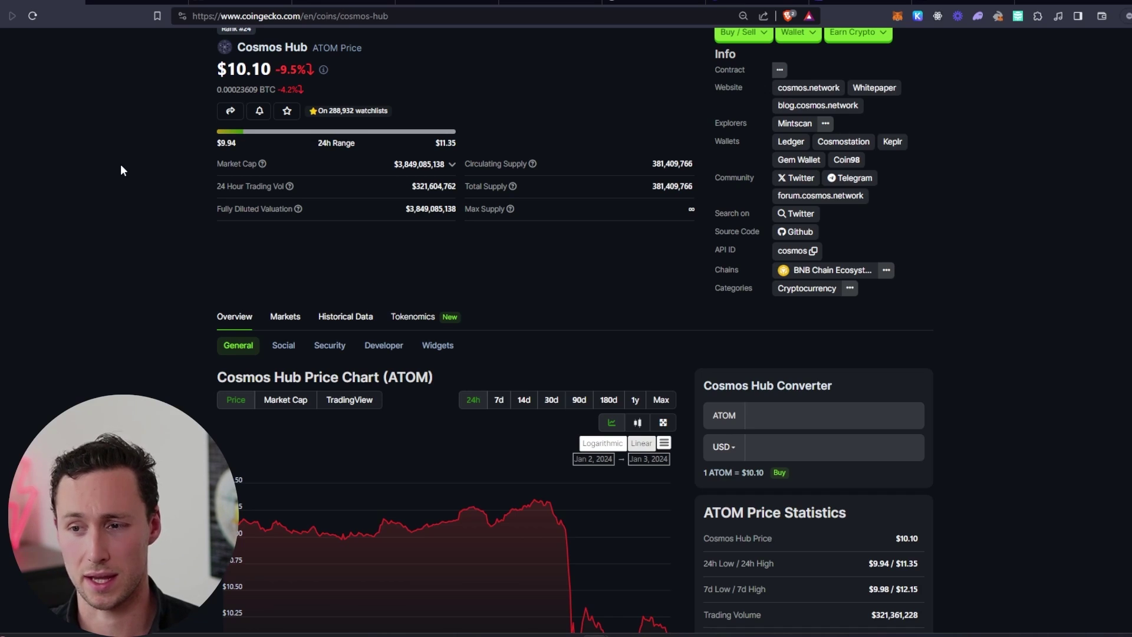
scroll(159, 253, "up", 2)
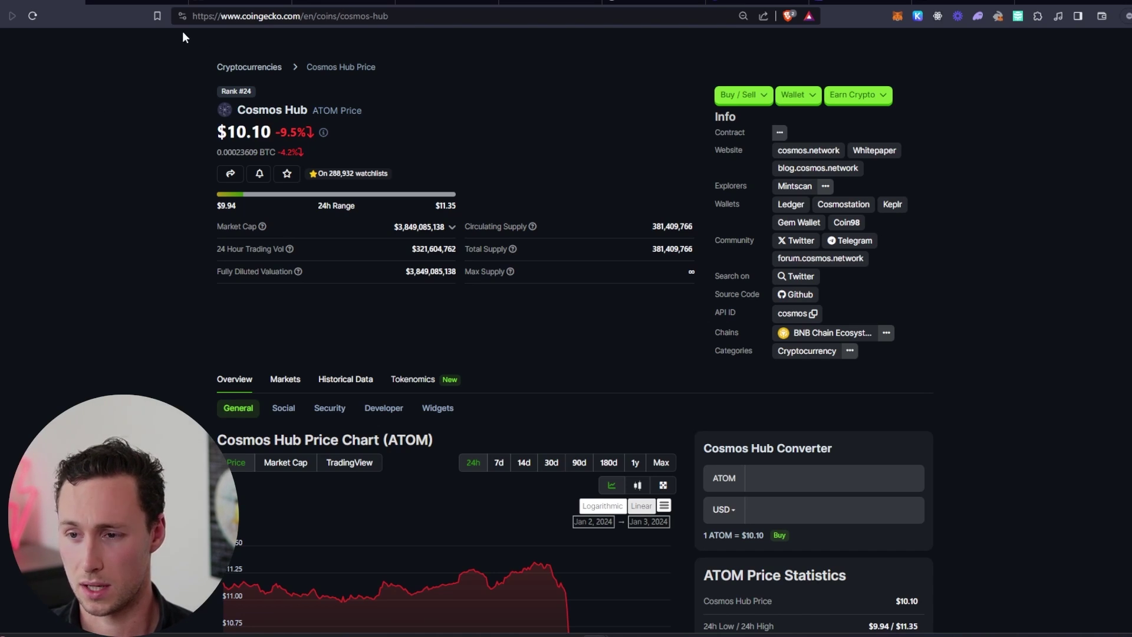
left_click(254, 3)
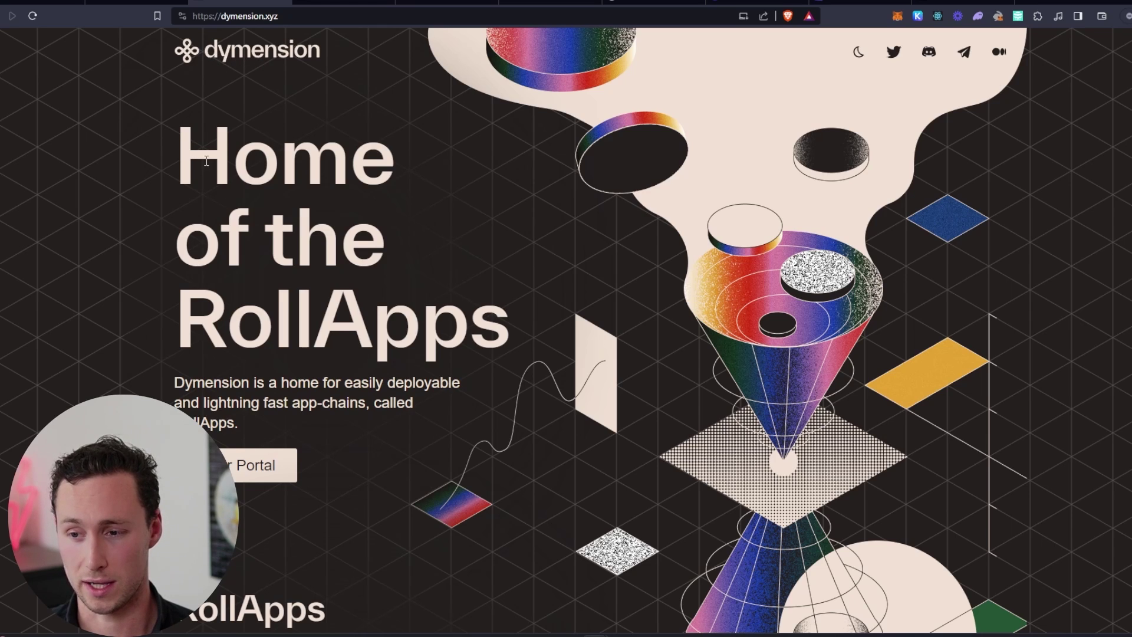
scroll(205, 160, "down", 1)
scroll(303, 200, "down", 1)
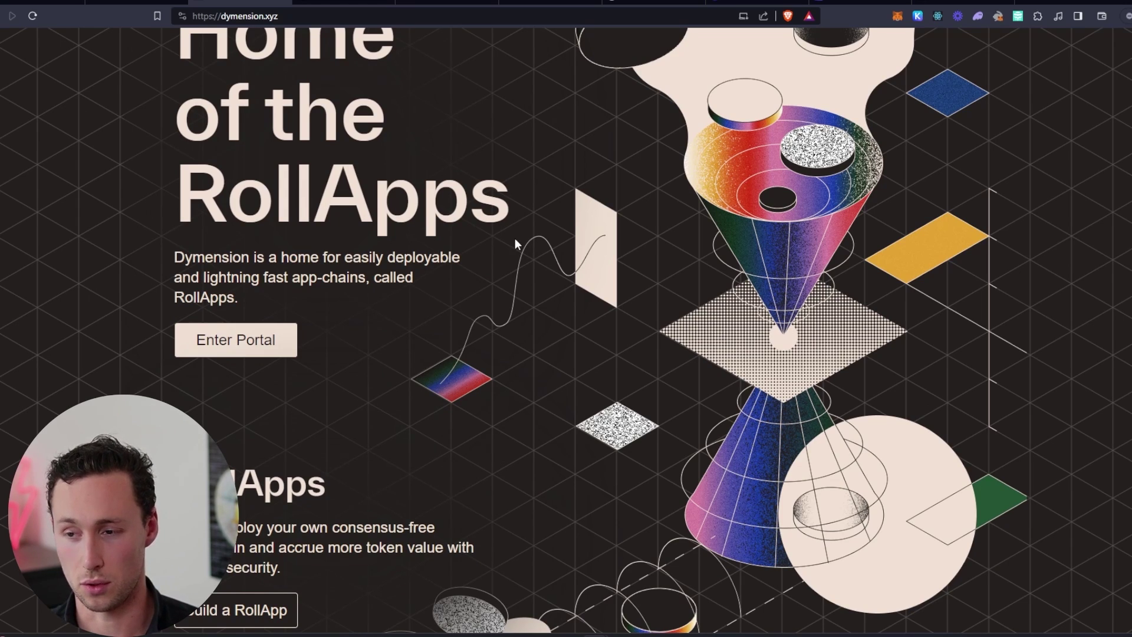
left_click(345, 1)
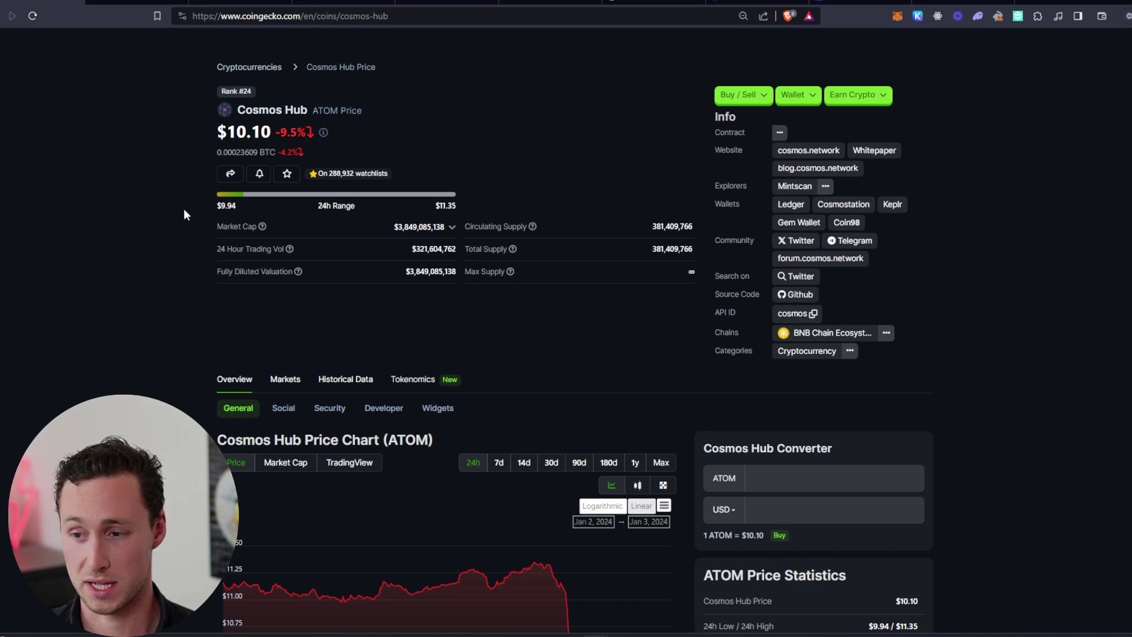
scroll(183, 214, "up", 1)
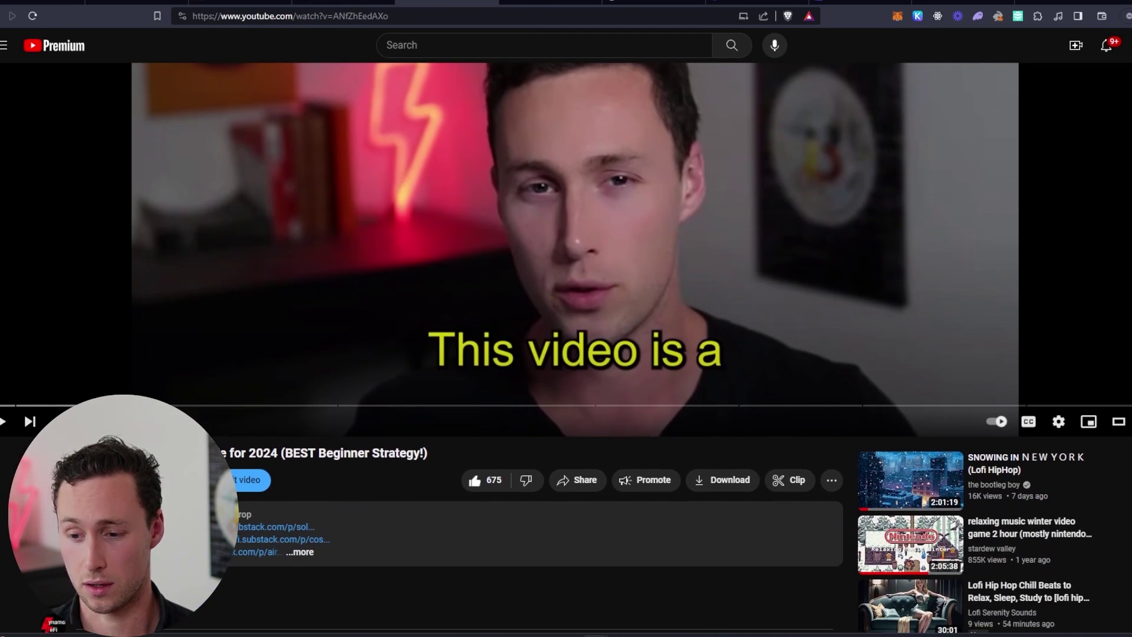
scroll(114, 277, "down", 3)
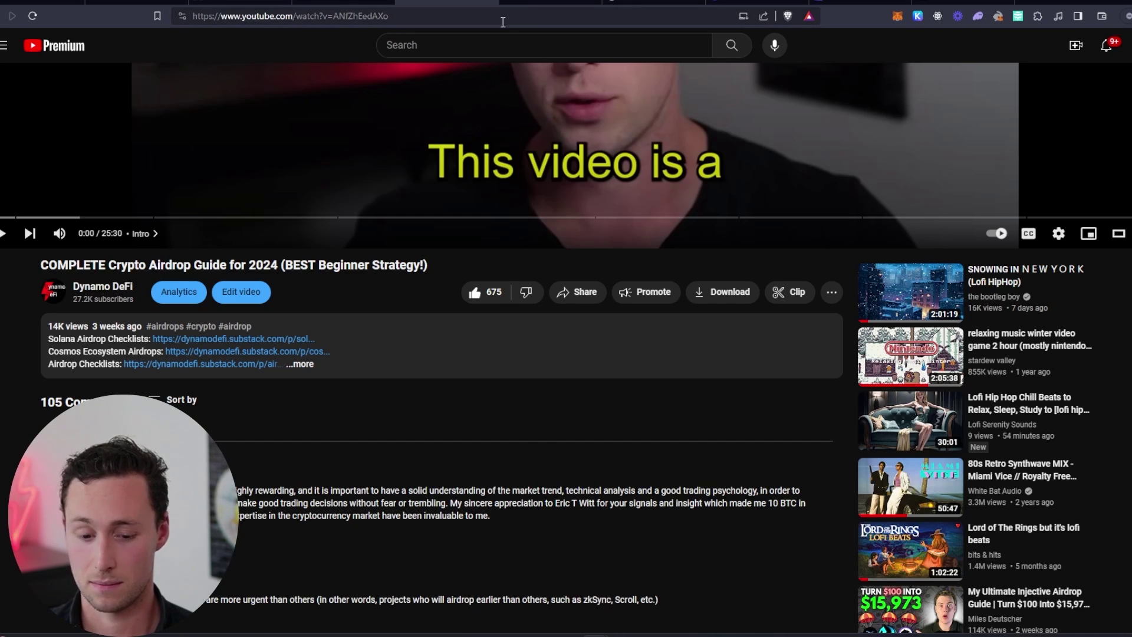
Show the Keplr wallet download page on keplr.app, then move to the Coinbase account home
left_click(551, 5)
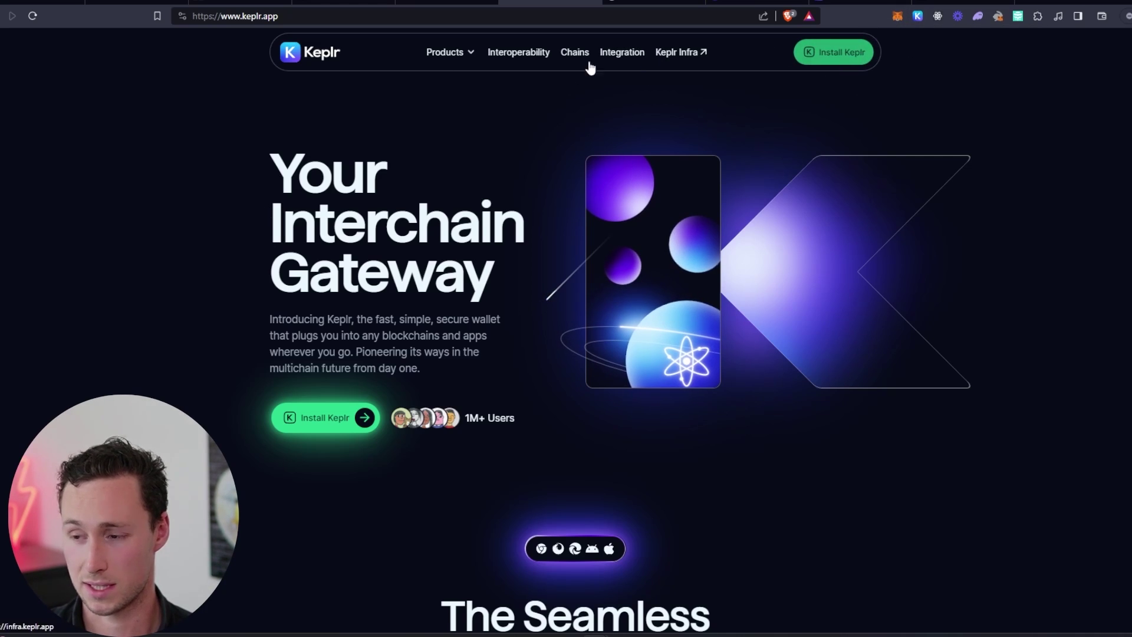
double_click(255, 16)
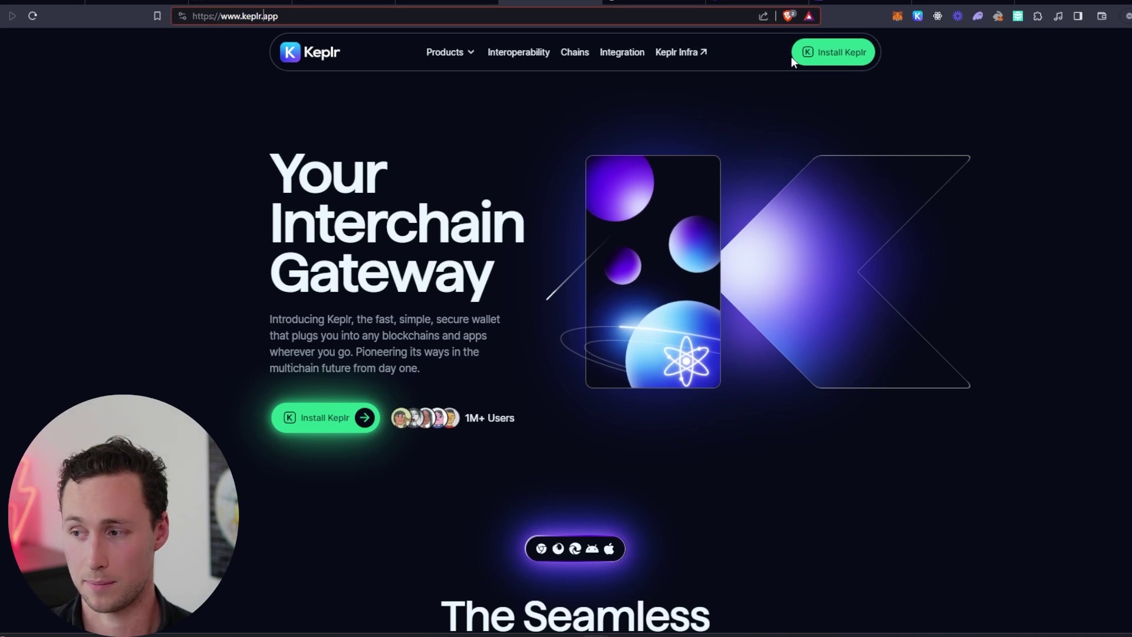
left_click(851, 53)
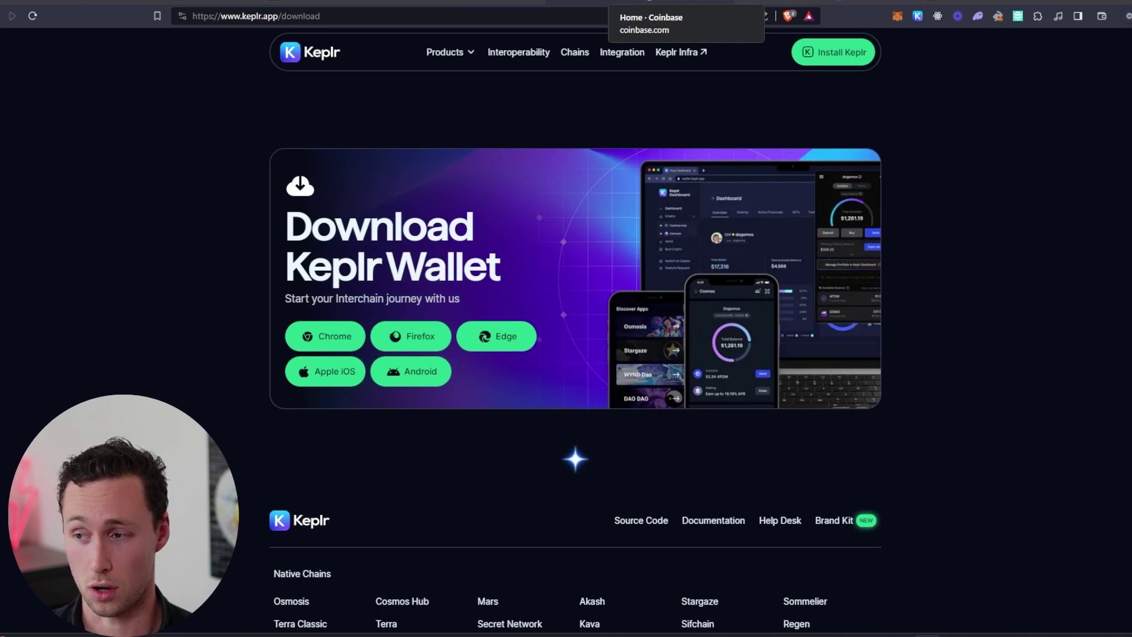
left_click(692, 2)
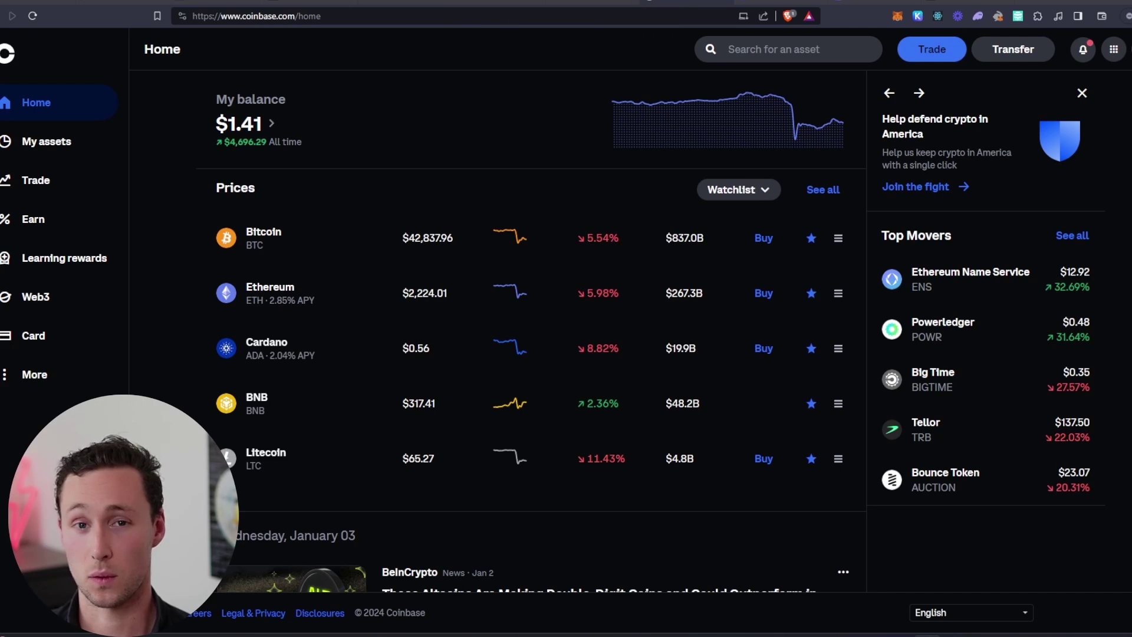
left_click(1013, 49)
left_click(871, 88)
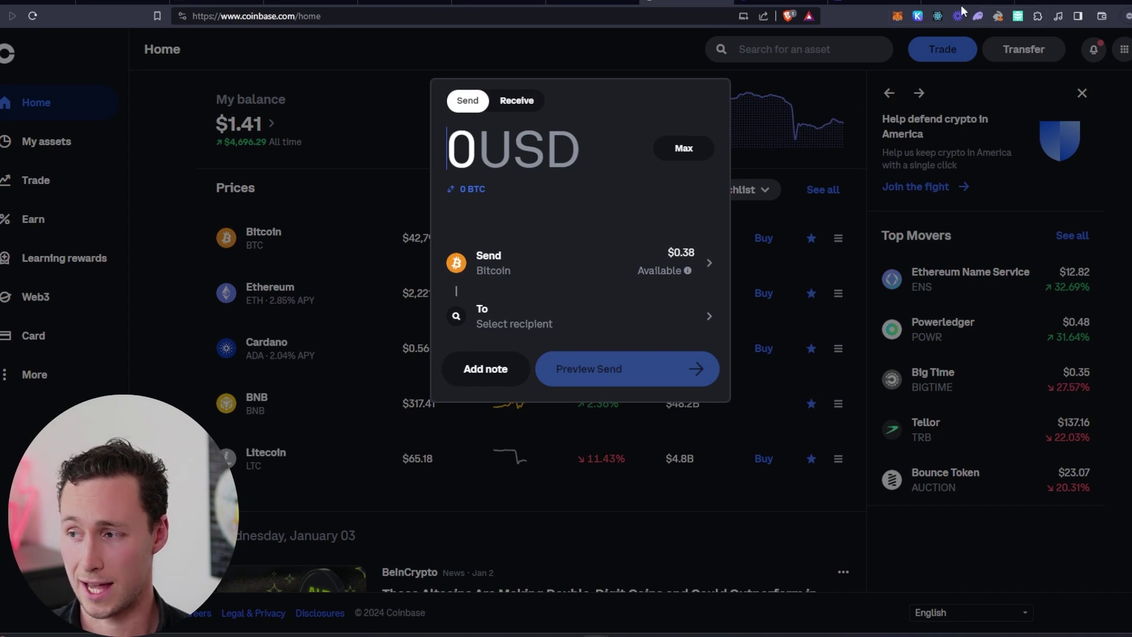
left_click(916, 17)
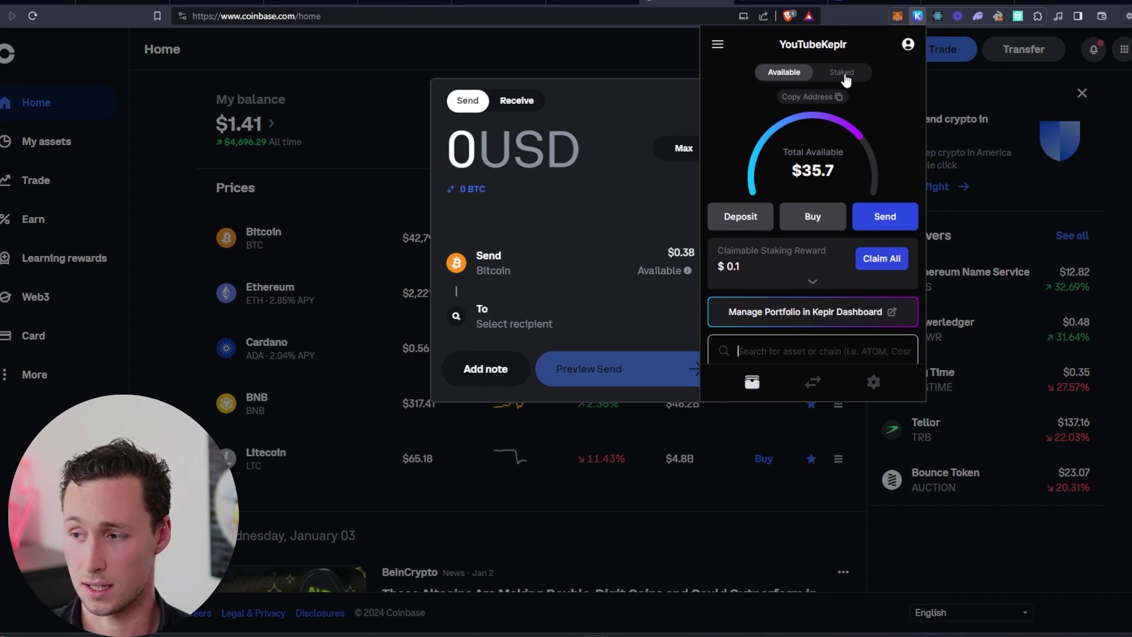
left_click(827, 98)
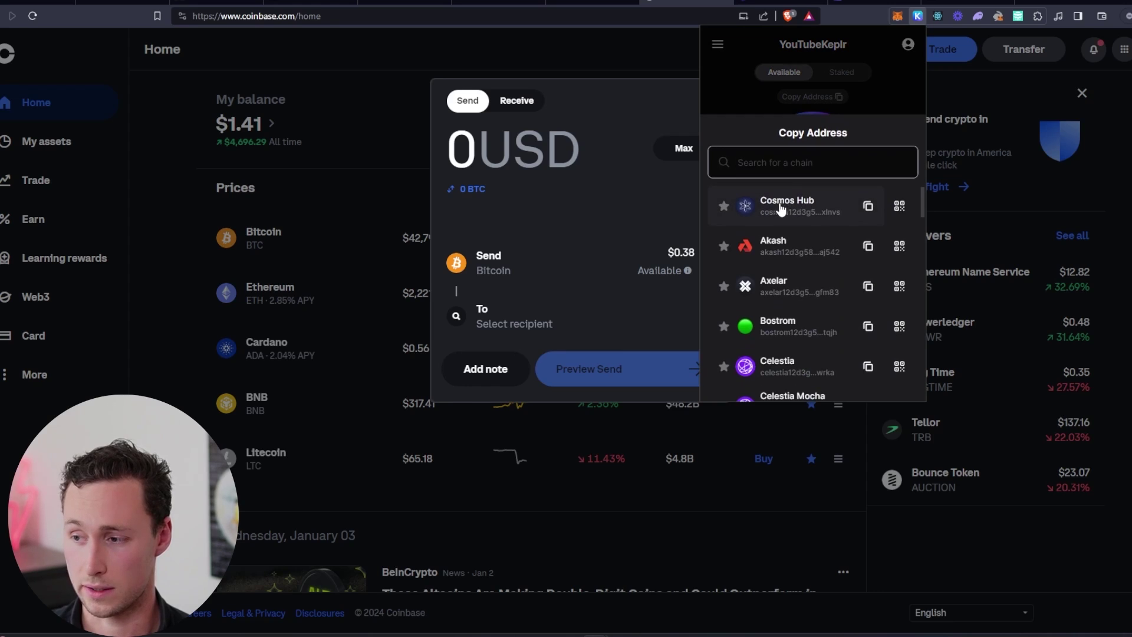
left_click(869, 207)
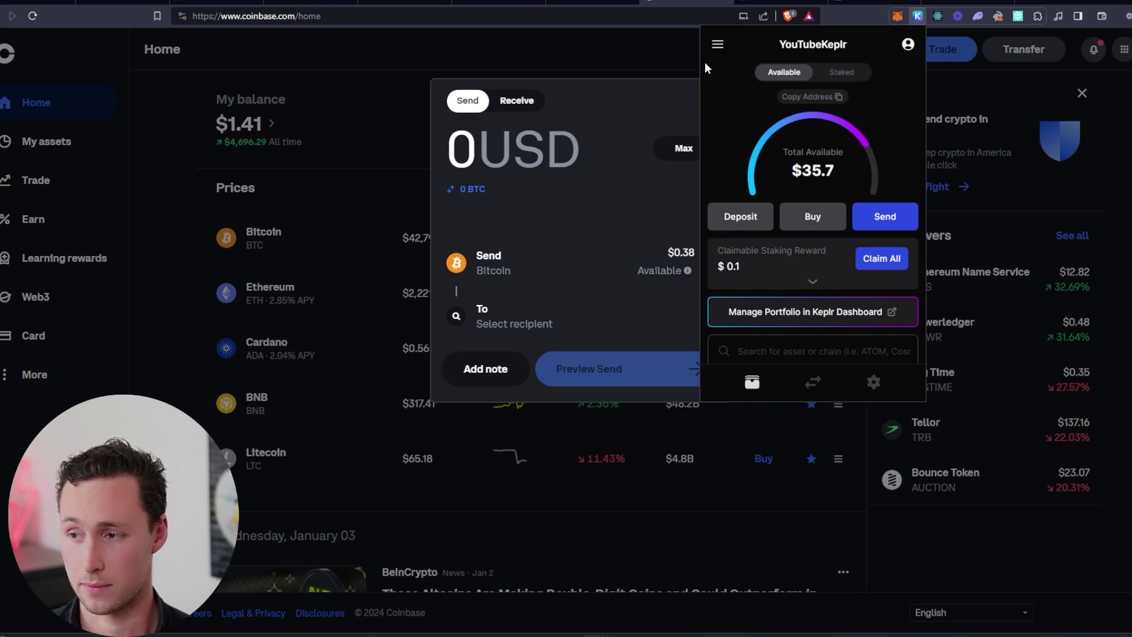
left_click(657, 45)
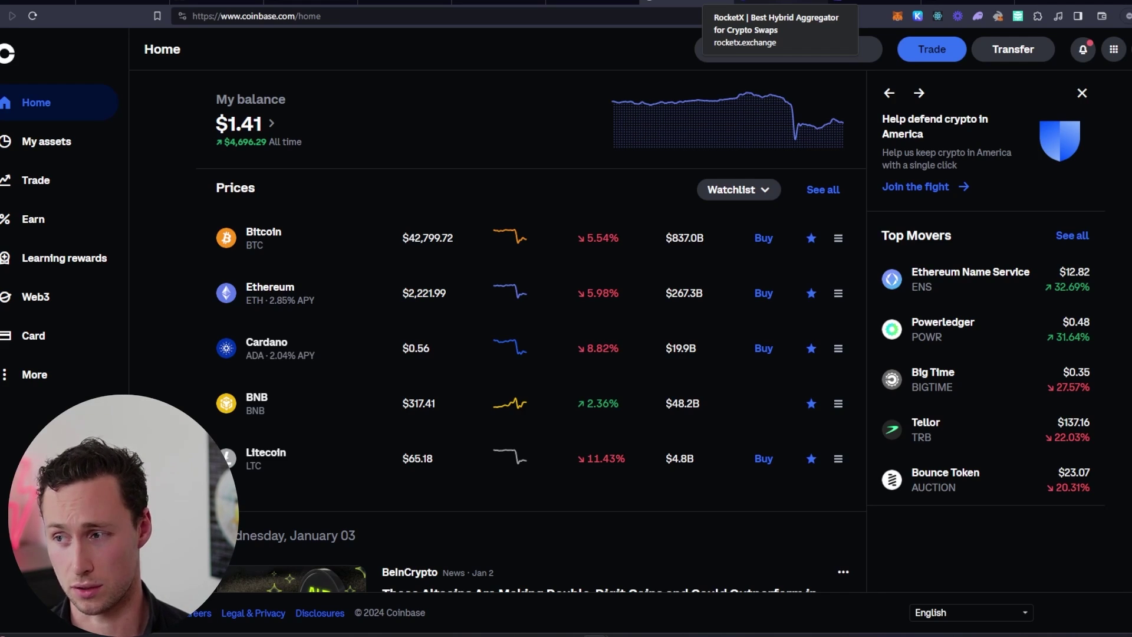
Bring up the RocketX home page and highlight the rocketx.exchange address
left_click(690, 4)
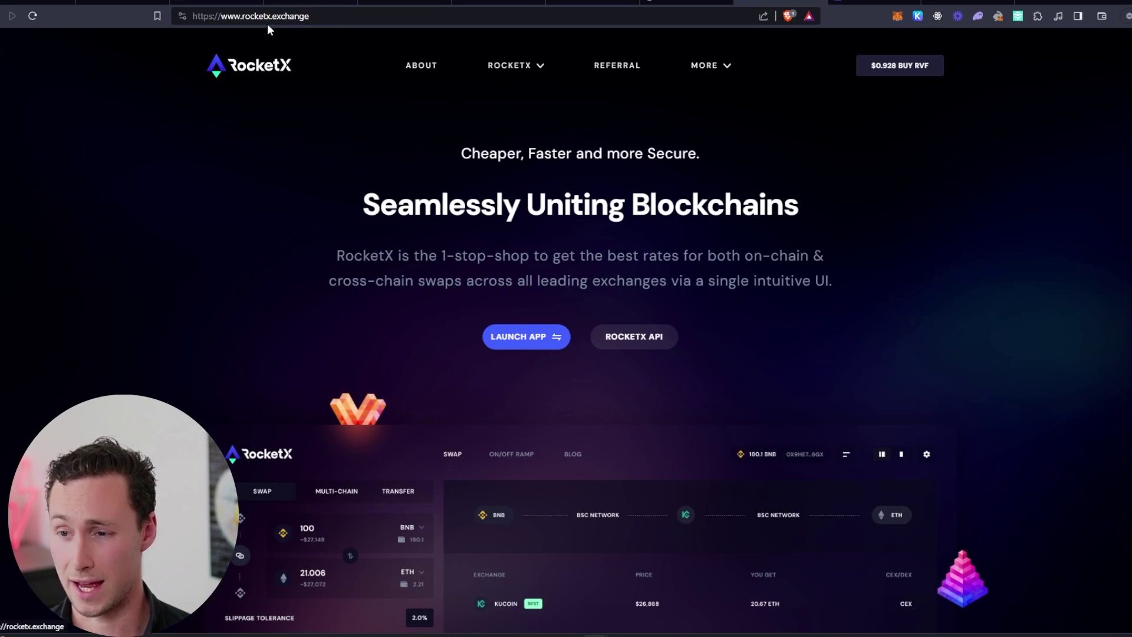
left_click(281, 18)
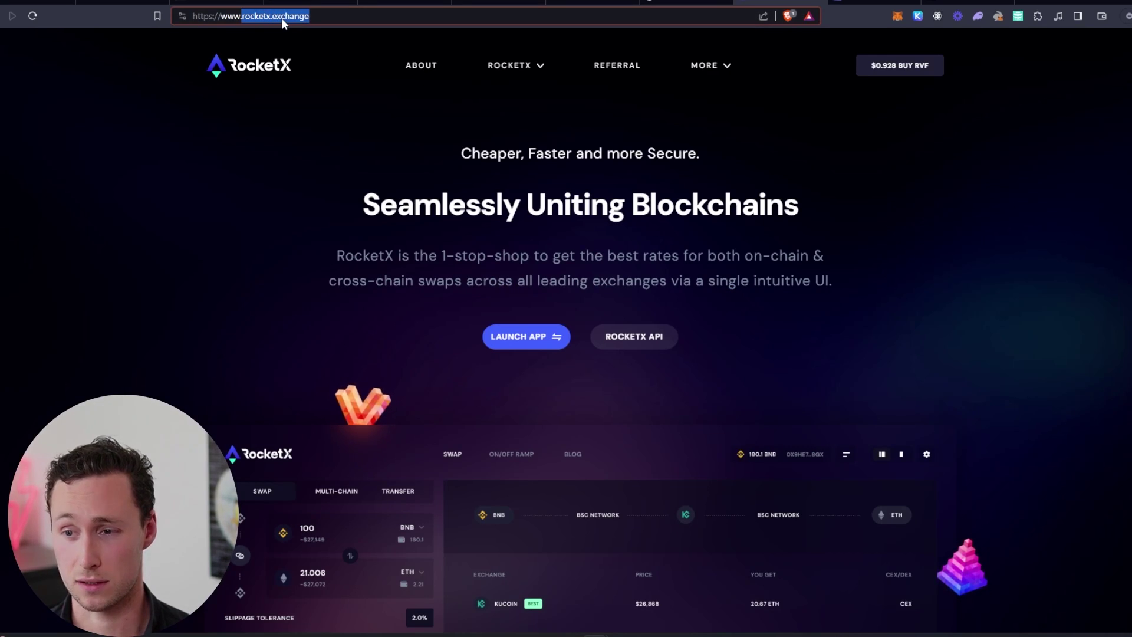
left_click(281, 18)
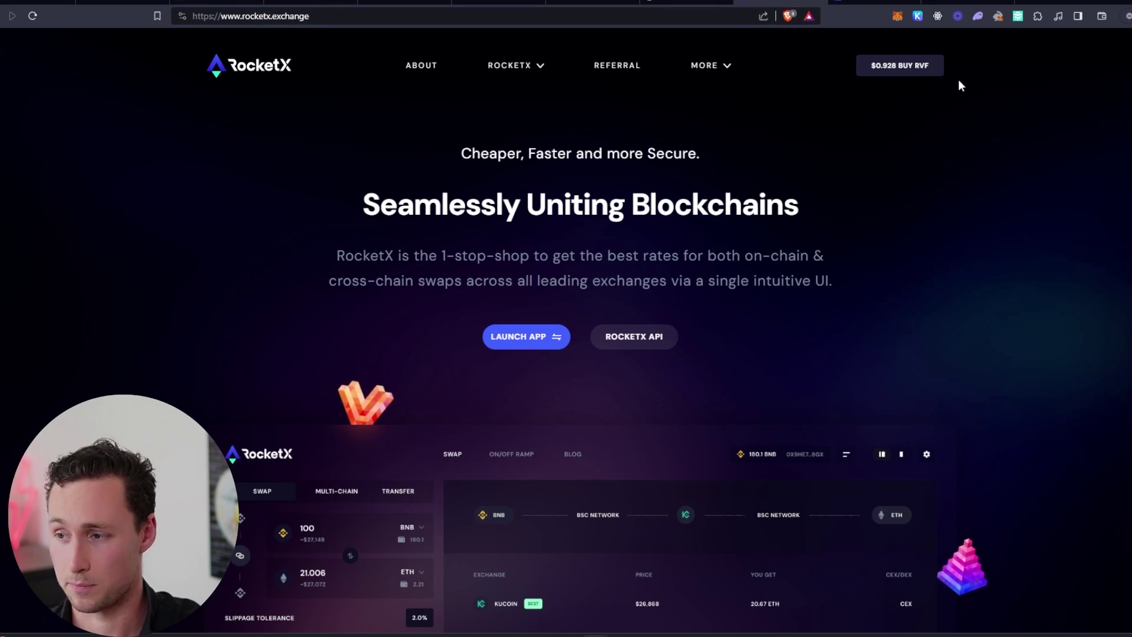
From the Keplr extension reach the Dashboard portfolio at wallet.keplr.app and begin the staking flow
left_click(917, 15)
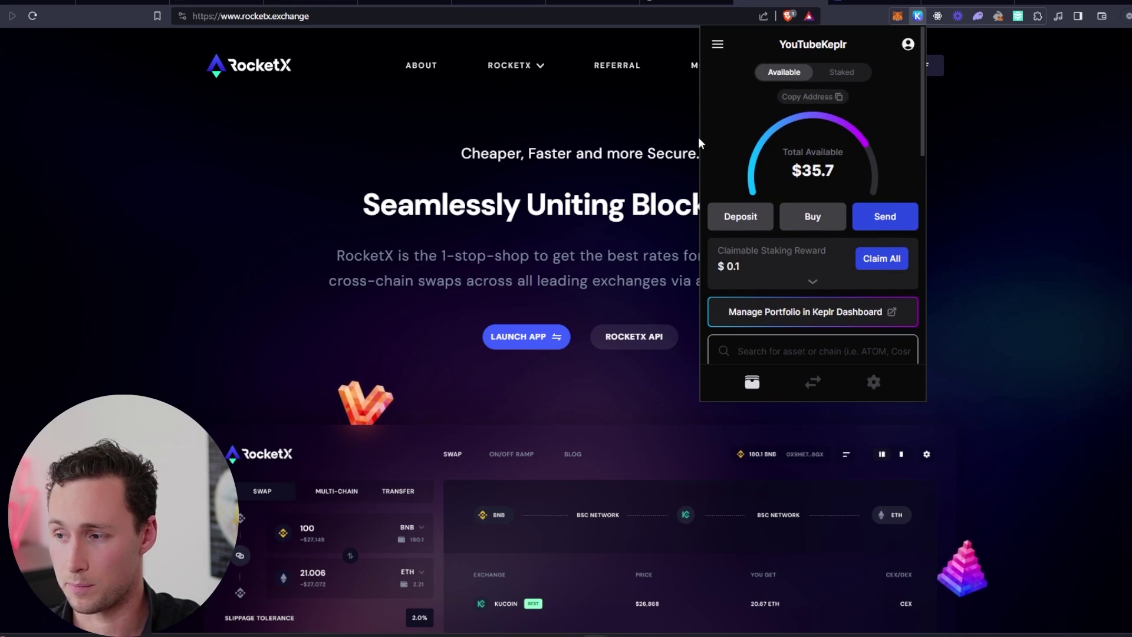
left_click(225, 4)
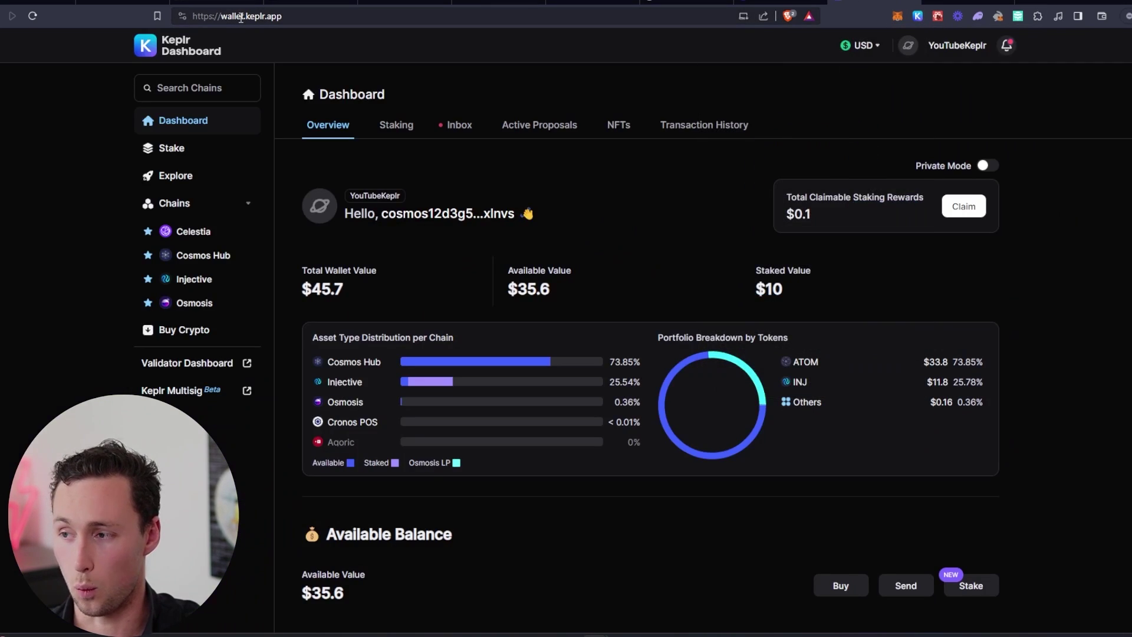
left_click(270, 17)
left_click(274, 17)
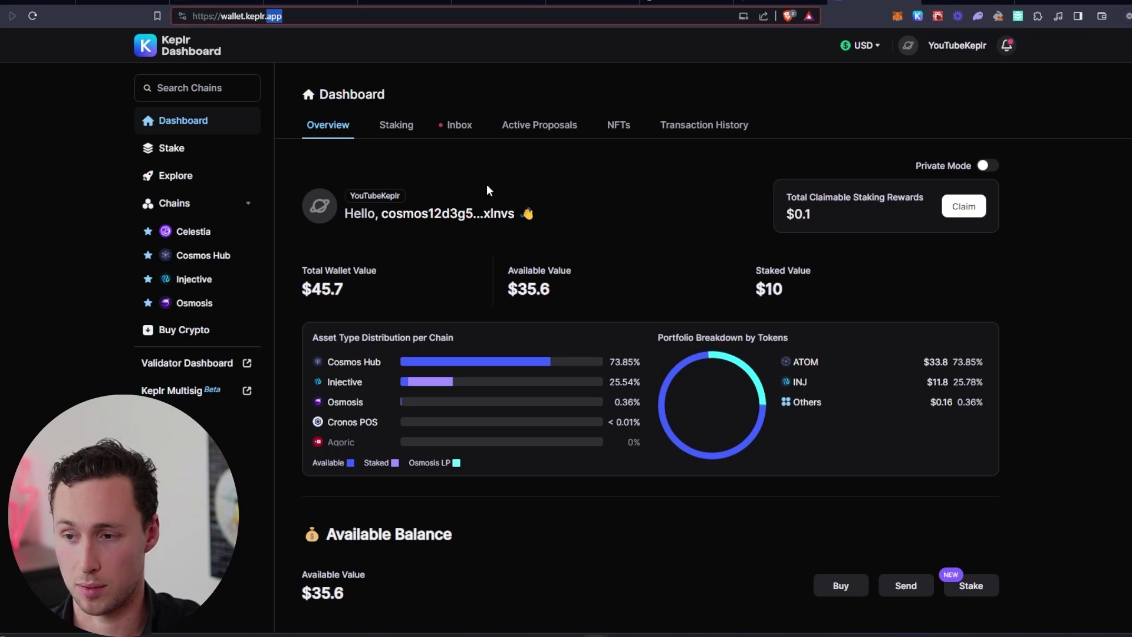
left_click(74, 182)
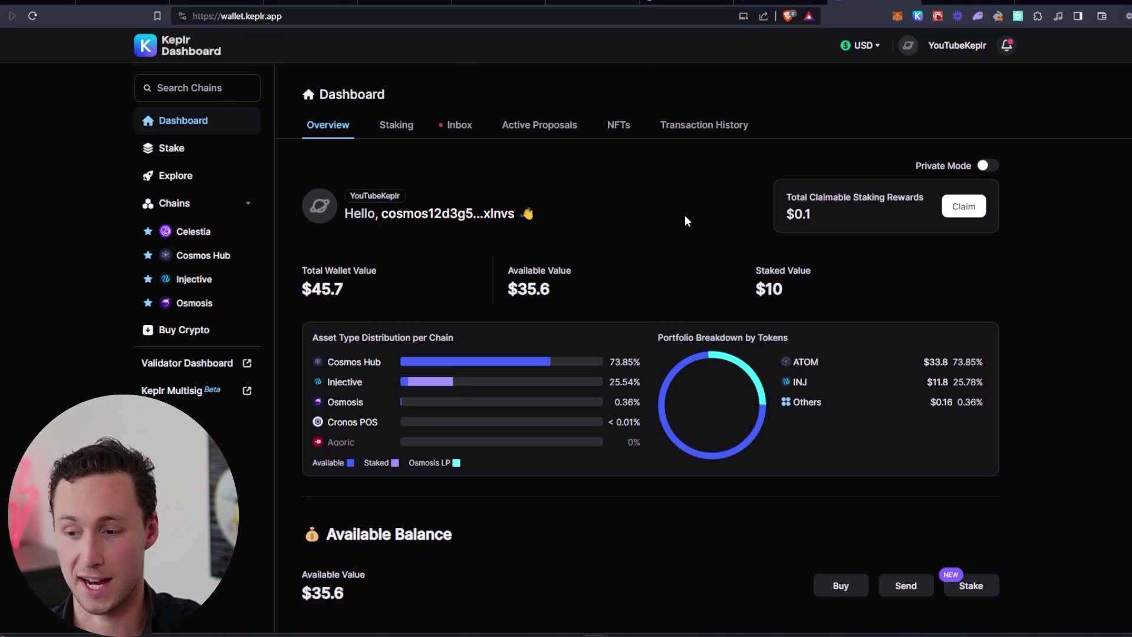
scroll(597, 221, "down", 1)
scroll(621, 219, "up", 1)
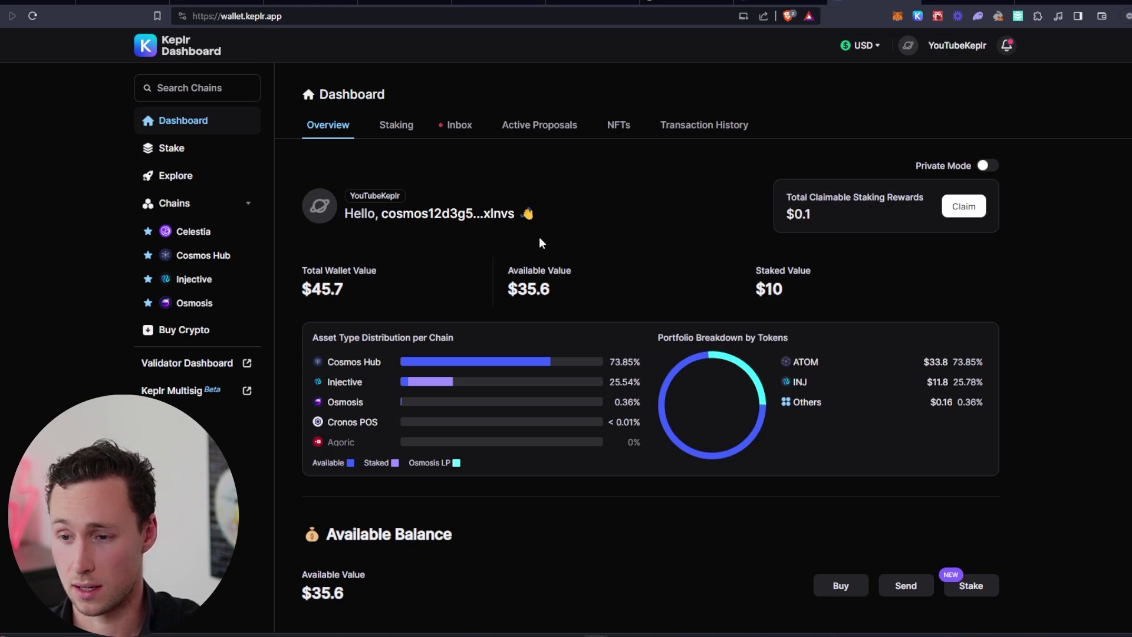
left_click(177, 148)
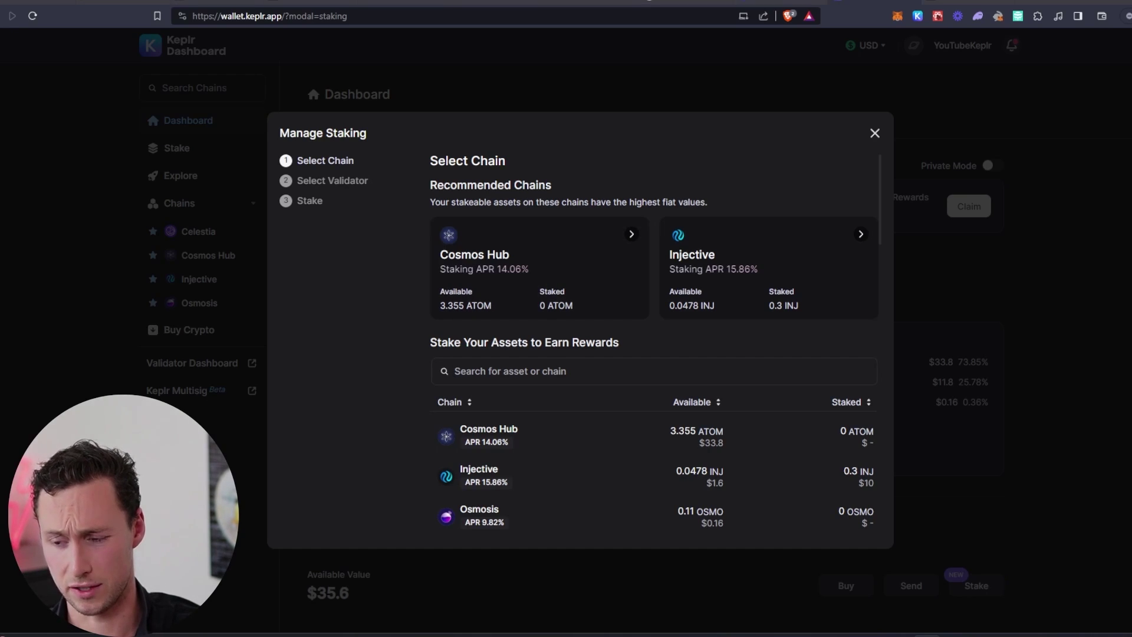
left_click(509, 258)
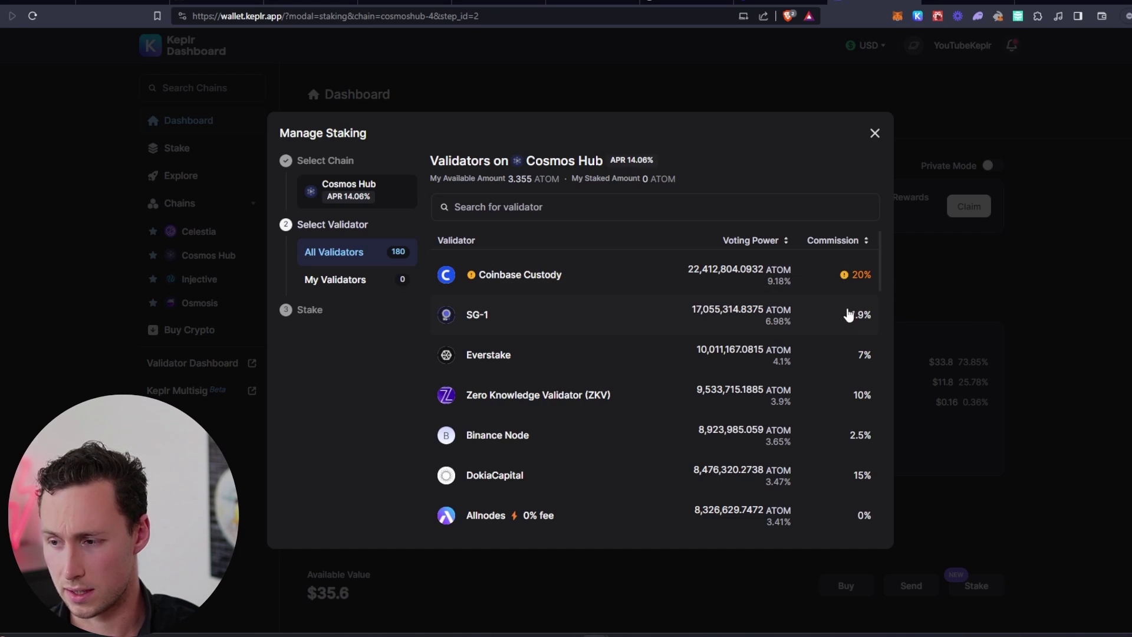
scroll(761, 345, "down", 2)
scroll(761, 345, "down", 2)
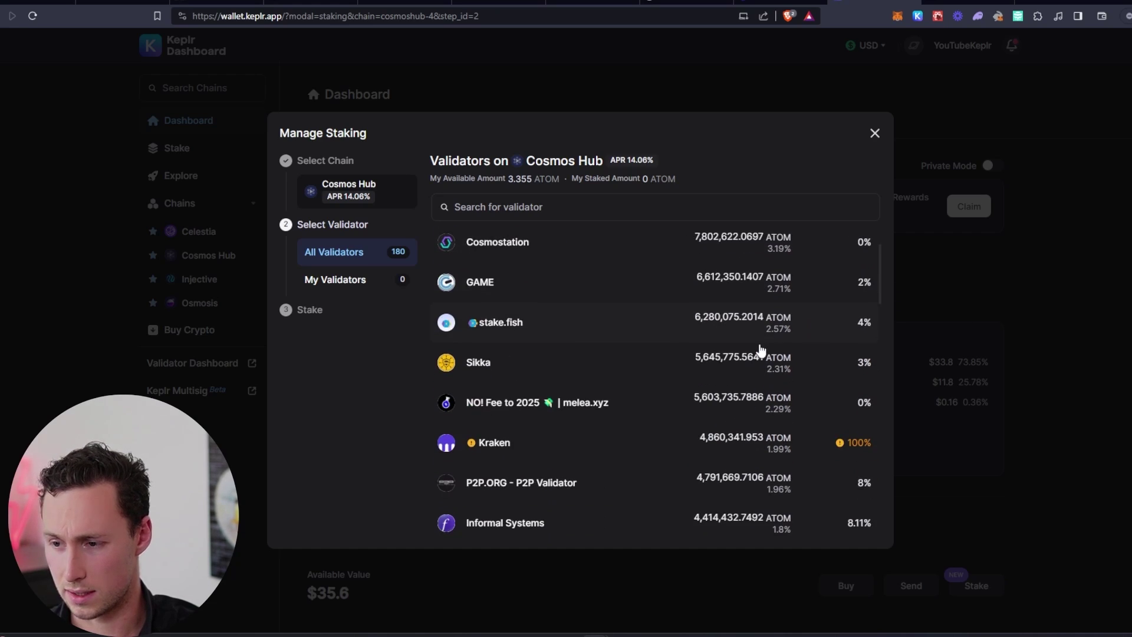
scroll(761, 348, "down", 2)
scroll(760, 350, "down", 2)
scroll(761, 349, "down", 3)
scroll(760, 349, "down", 3)
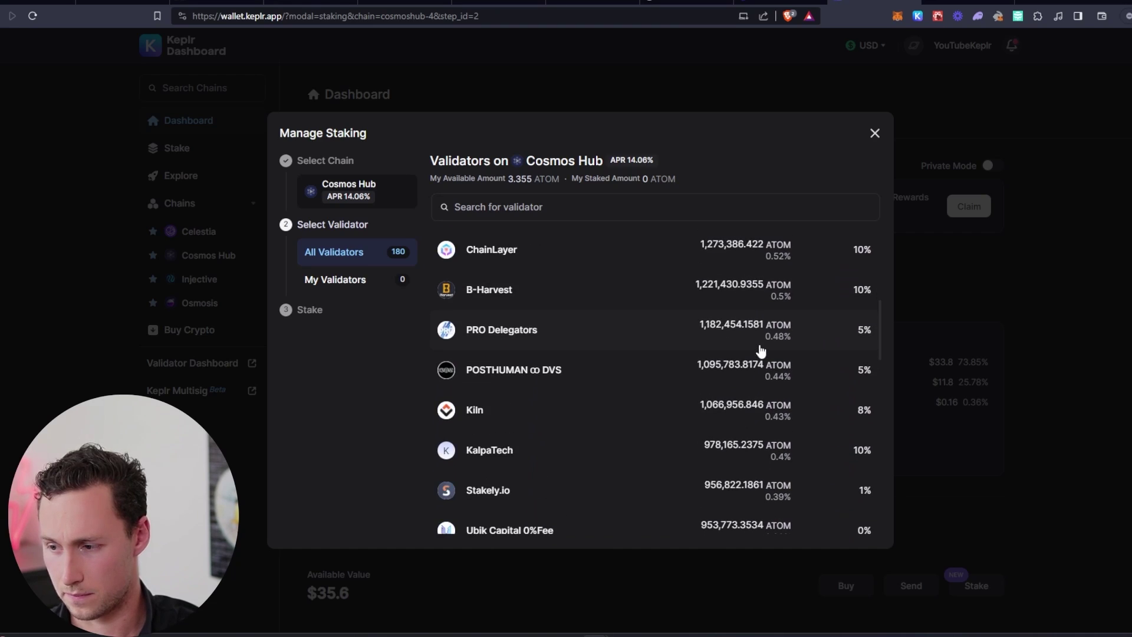
scroll(761, 352, "up", 2)
scroll(762, 354, "up", 3)
scroll(760, 358, "up", 3)
scroll(760, 363, "up", 1)
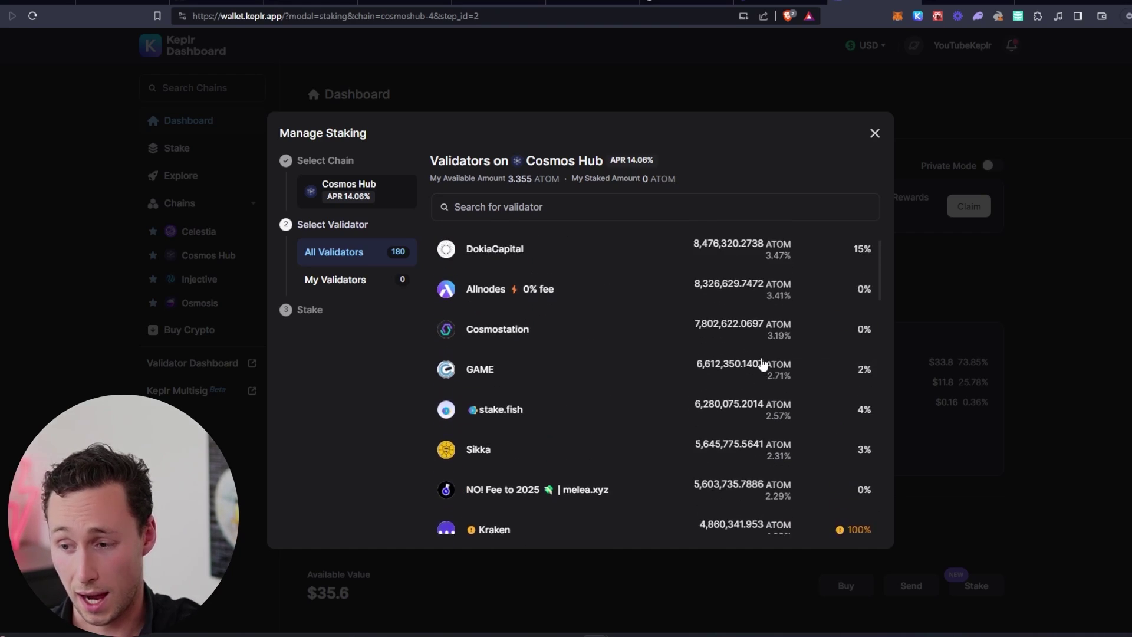
scroll(763, 366, "up", 1)
scroll(762, 366, "up", 2)
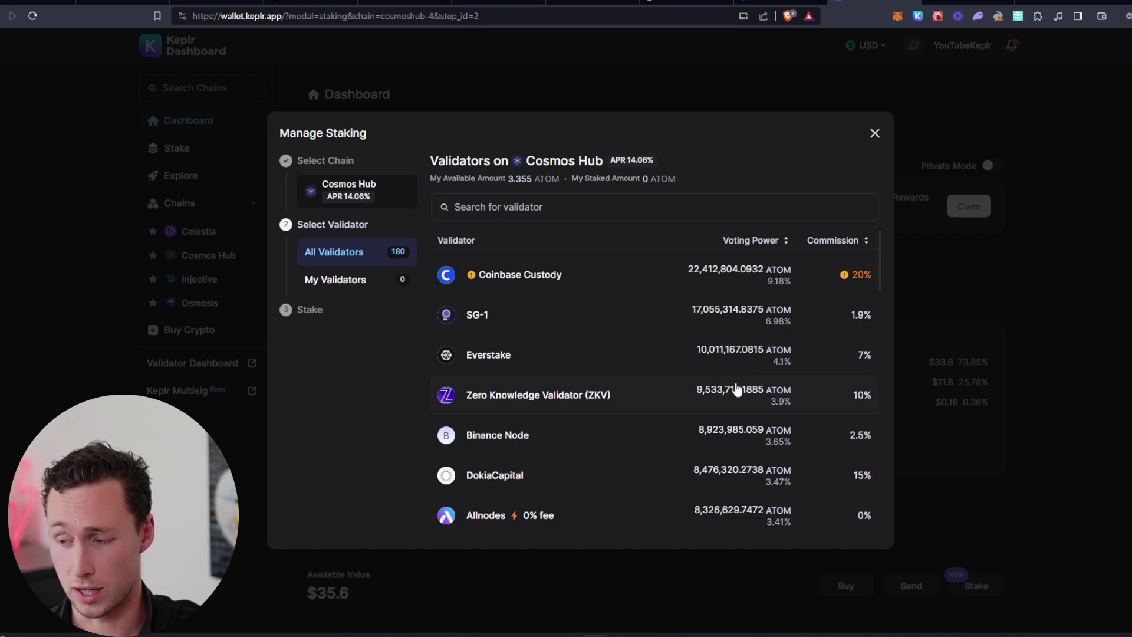
scroll(734, 390, "down", 1)
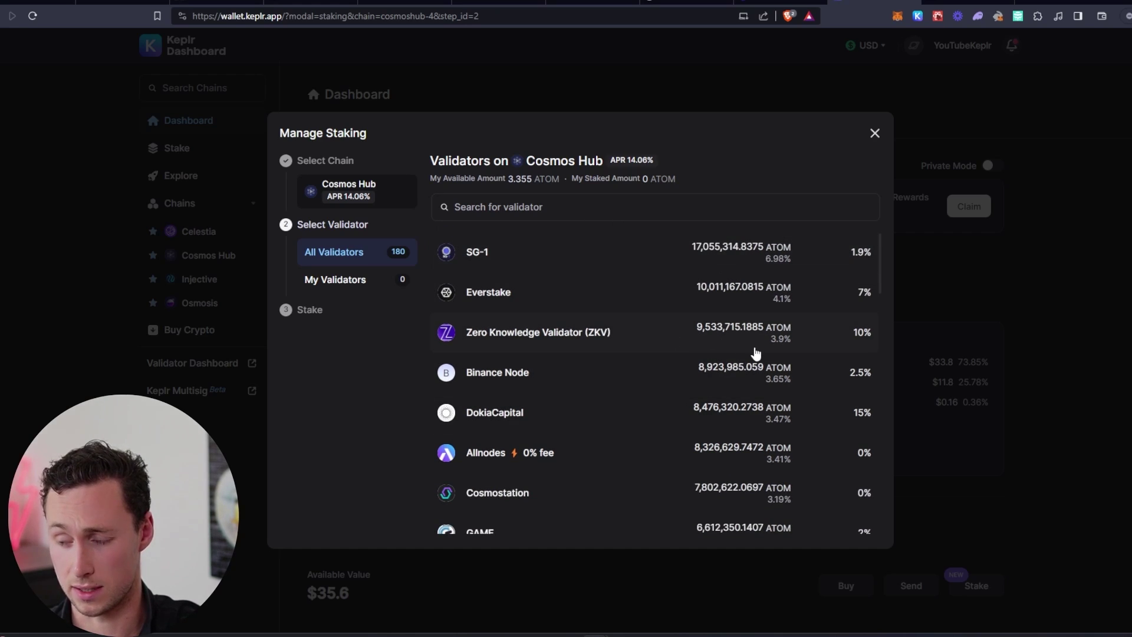
scroll(655, 389, "down", 2)
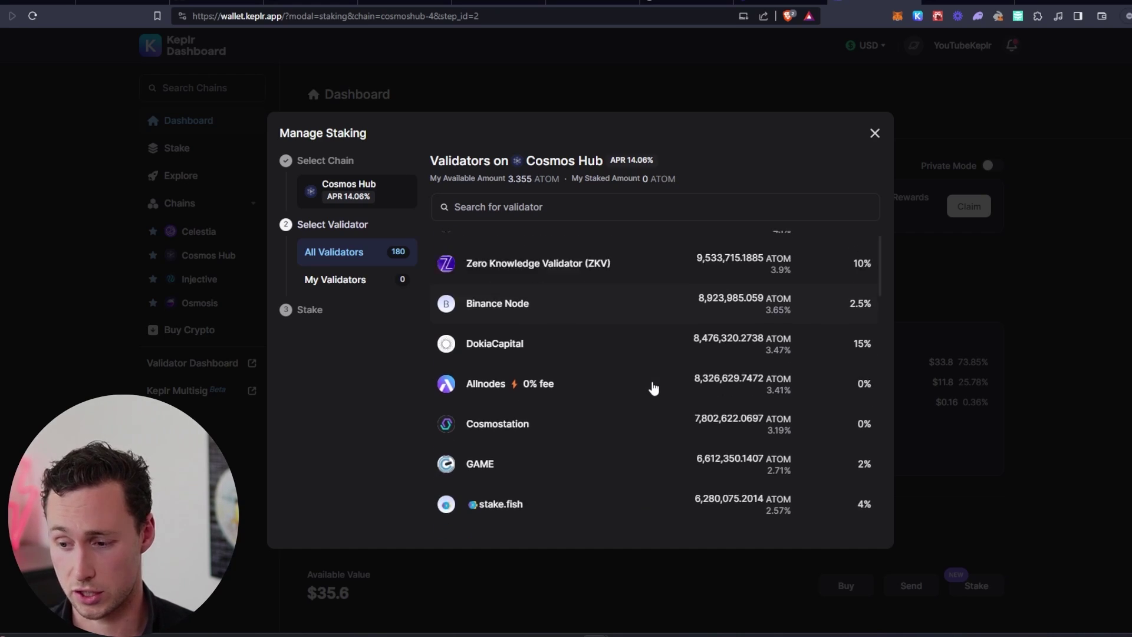
scroll(652, 393, "up", 3)
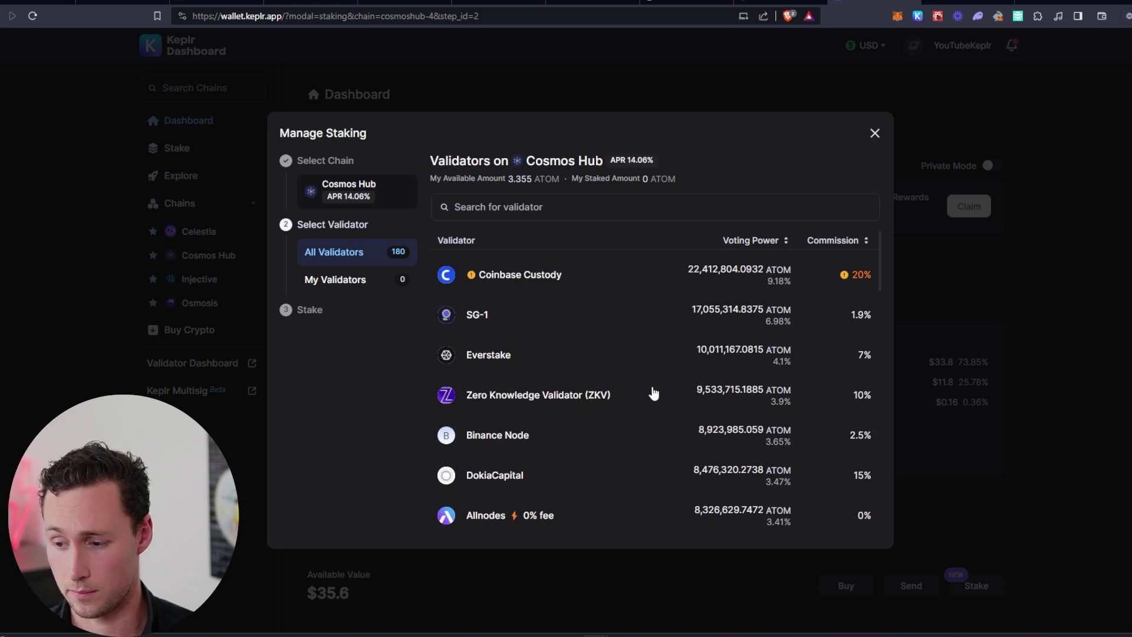
Search the Cosmos Hub validators for 'stakeci' to narrow the list to Stakecito
left_click(530, 207)
type("cry")
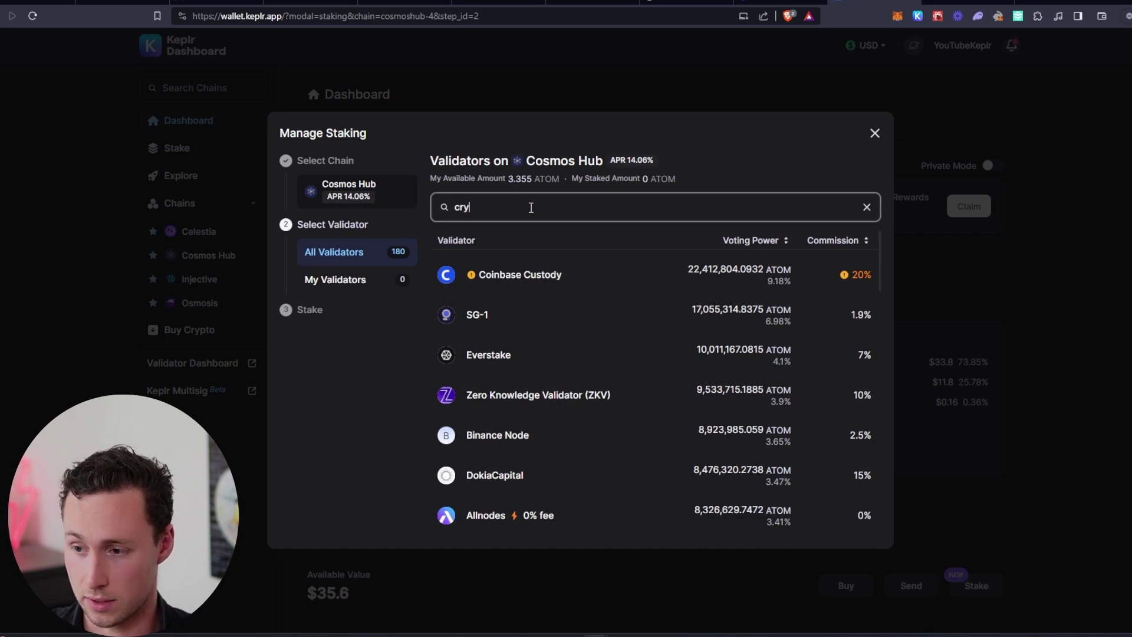
key("BackSpace")
key("BackSpace")
key("BackSpace")
type("stakec")
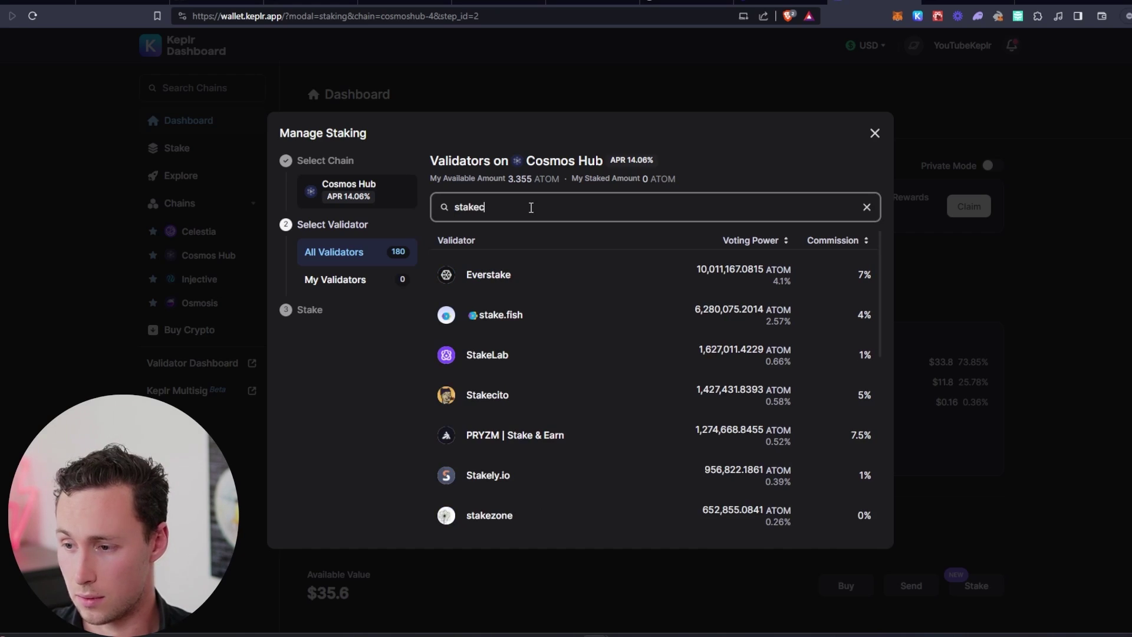
type("i")
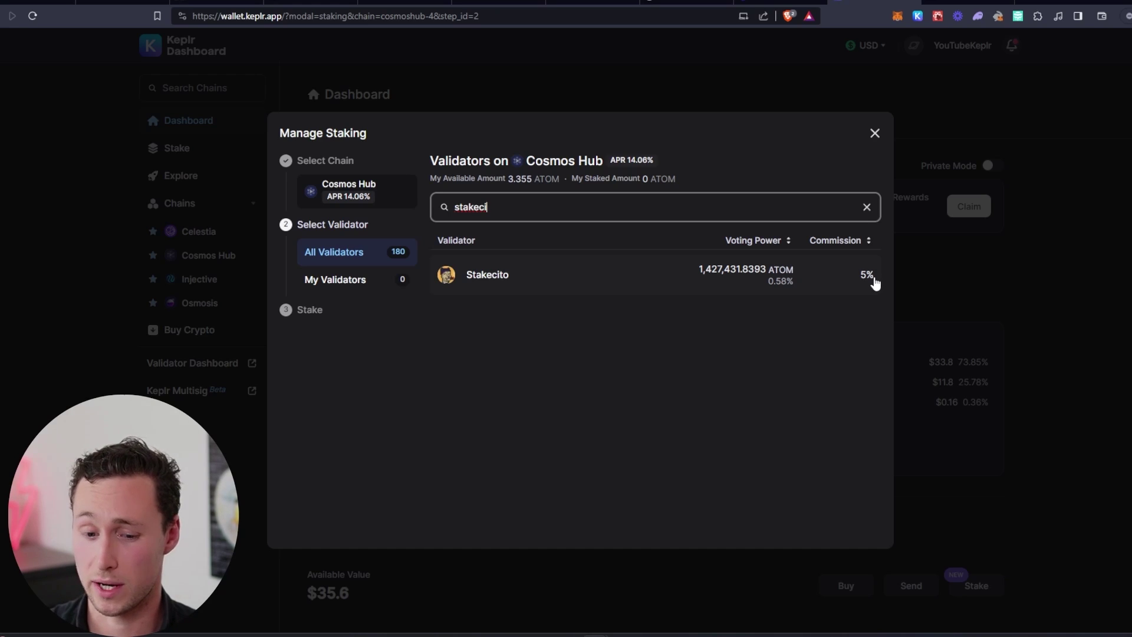
Choose Stakecito as validator and set the stake amount to 1 ATOM ($10)
left_click(550, 281)
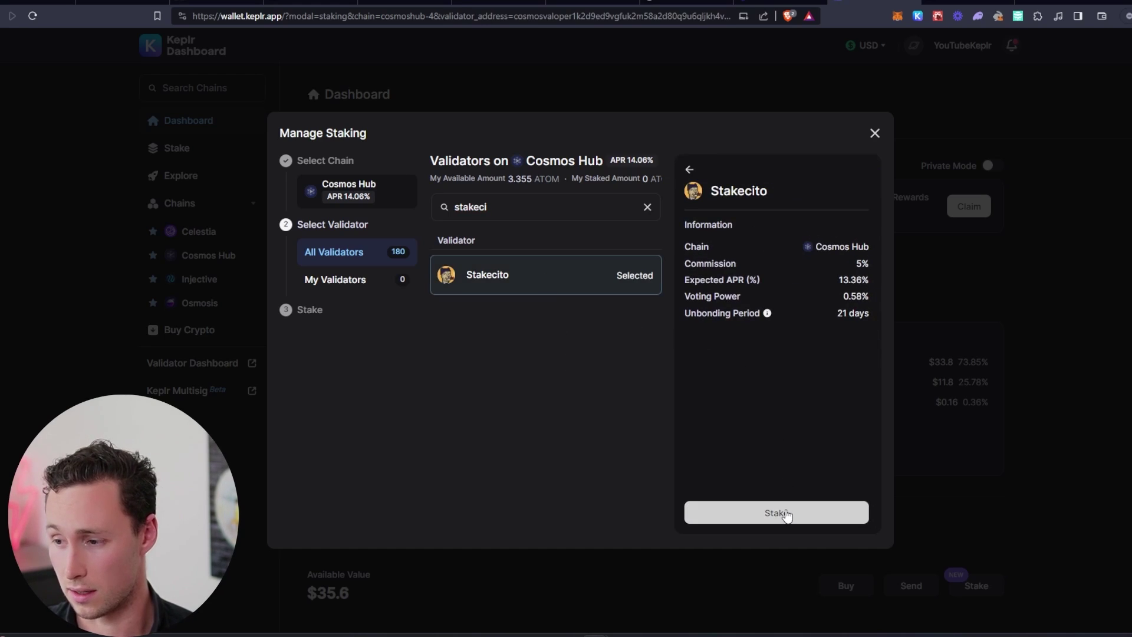
left_click(784, 512)
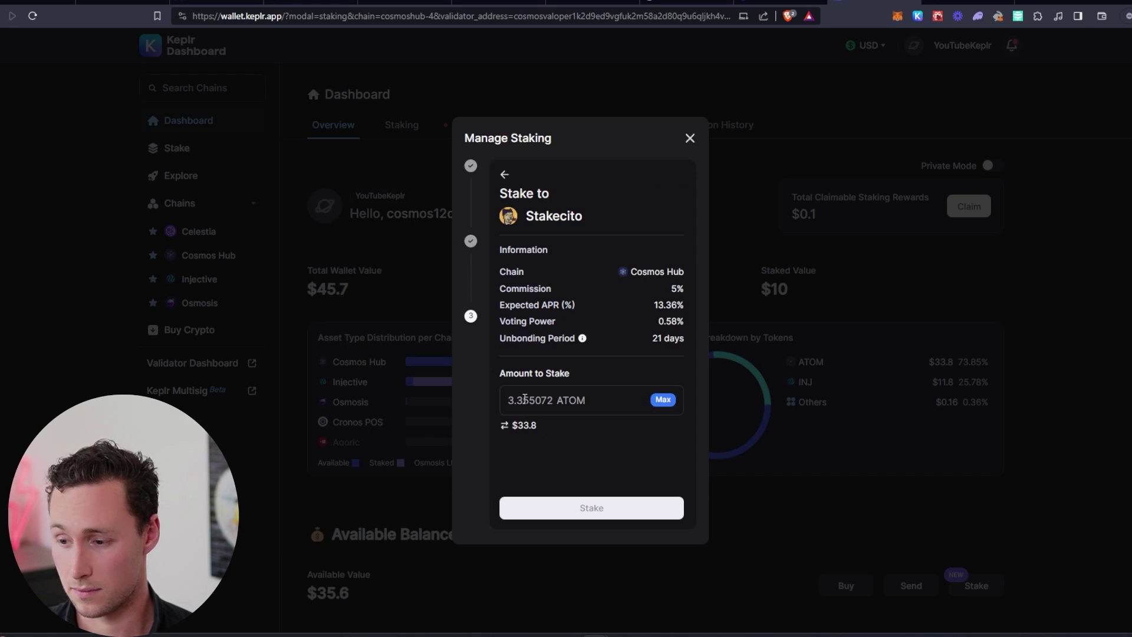
key("ctrl+a")
type("1")
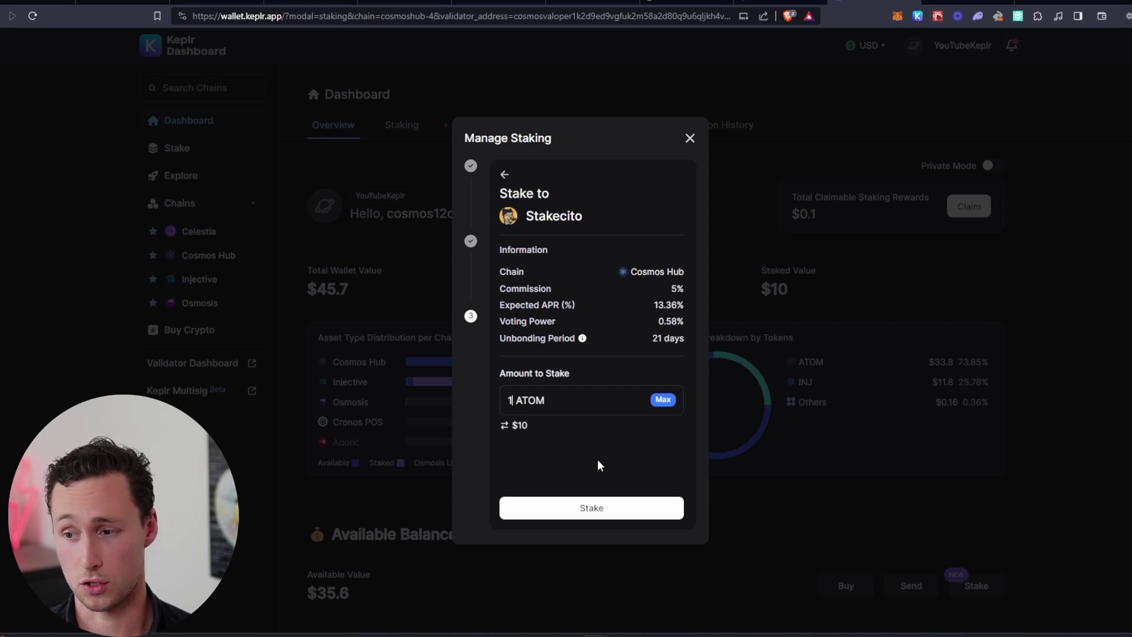
left_click(312, 2)
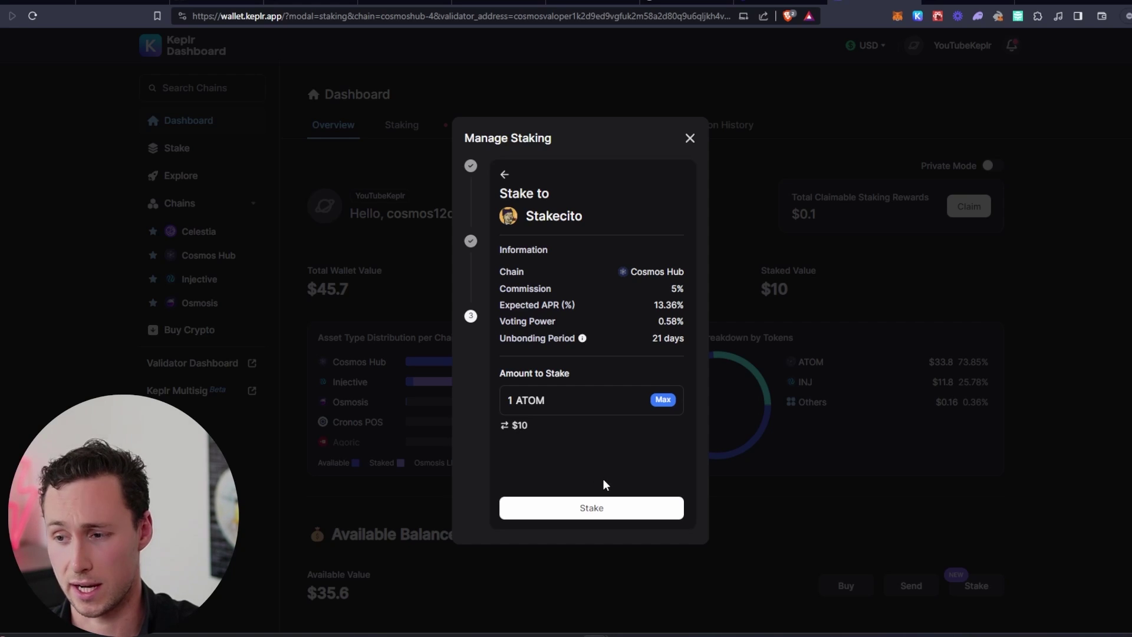
Submit and approve the 1 ATOM delegation to Stakecito, raising staked value to $20.2
left_click(591, 508)
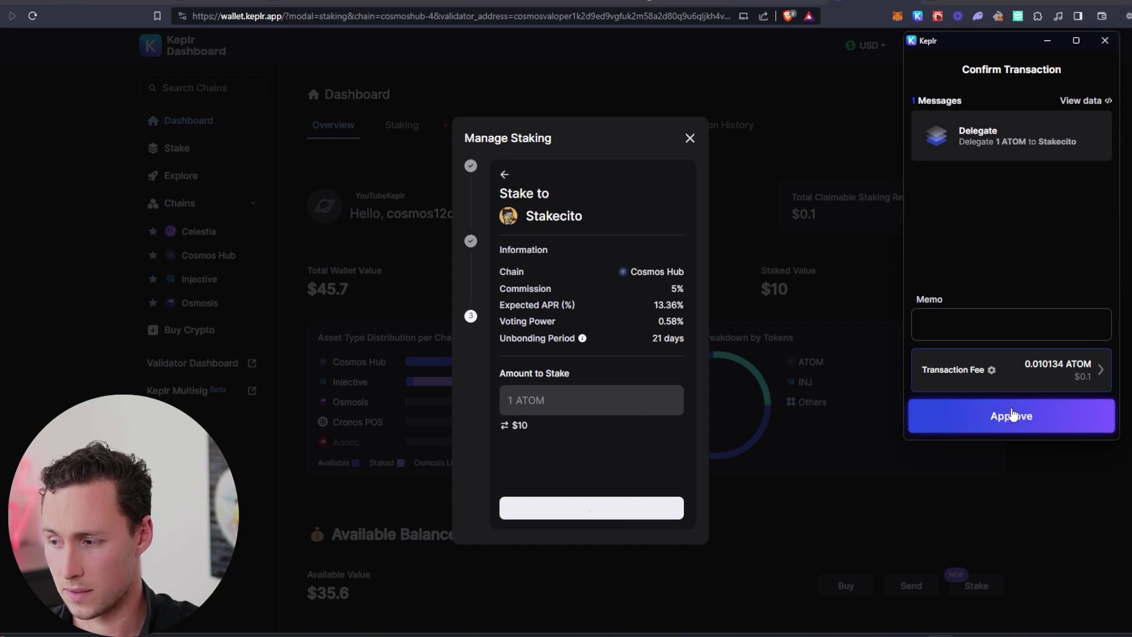
left_click(1016, 421)
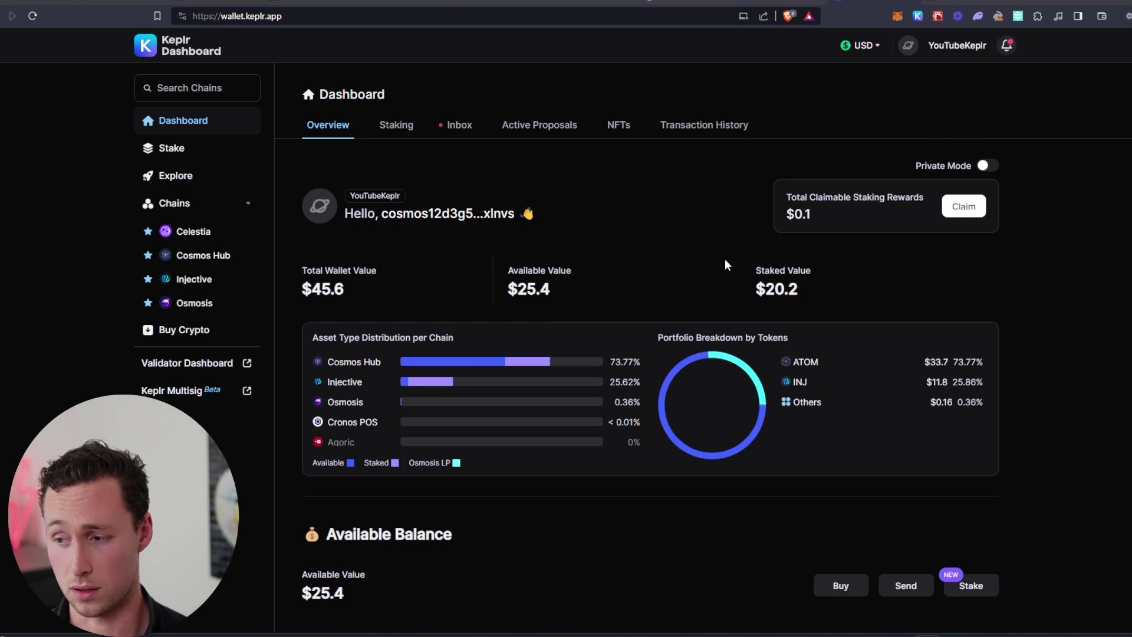
scroll(738, 255, "down", 1)
scroll(704, 230, "down", 3)
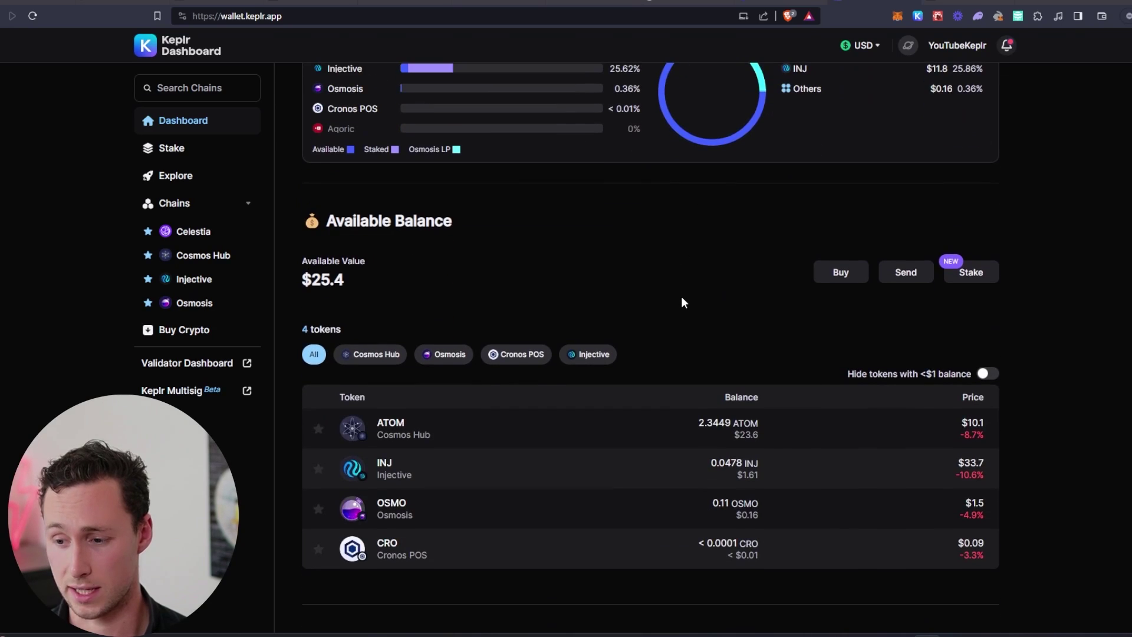
scroll(681, 303, "down", 3)
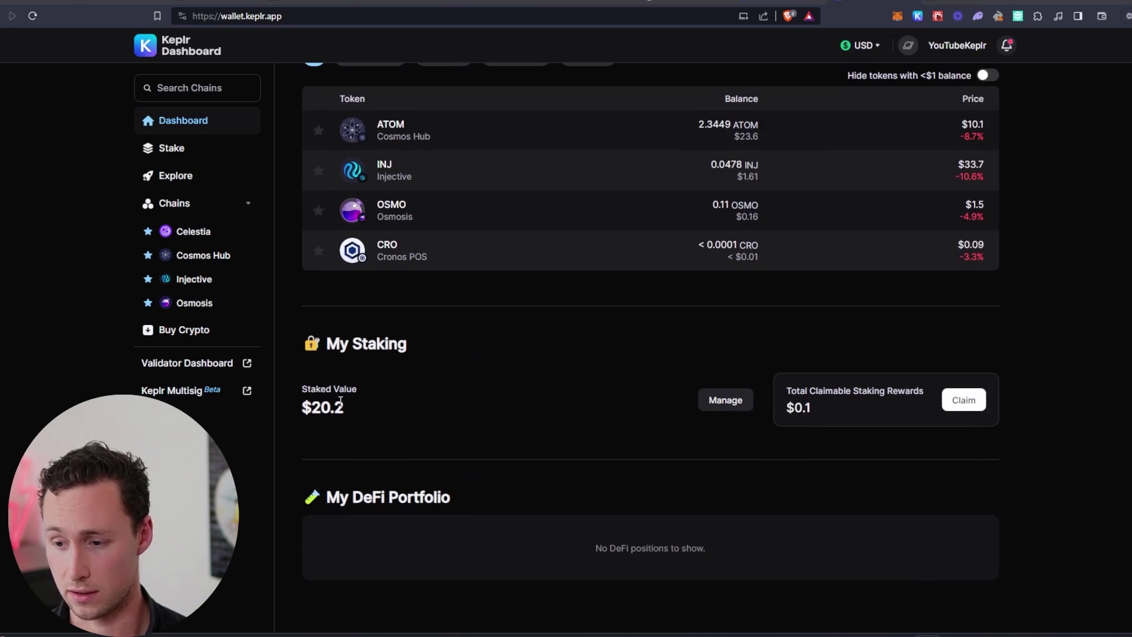
View the Staking tab's 1 ATOM Cosmos Hub position and Stakecito's details window
left_click(736, 400)
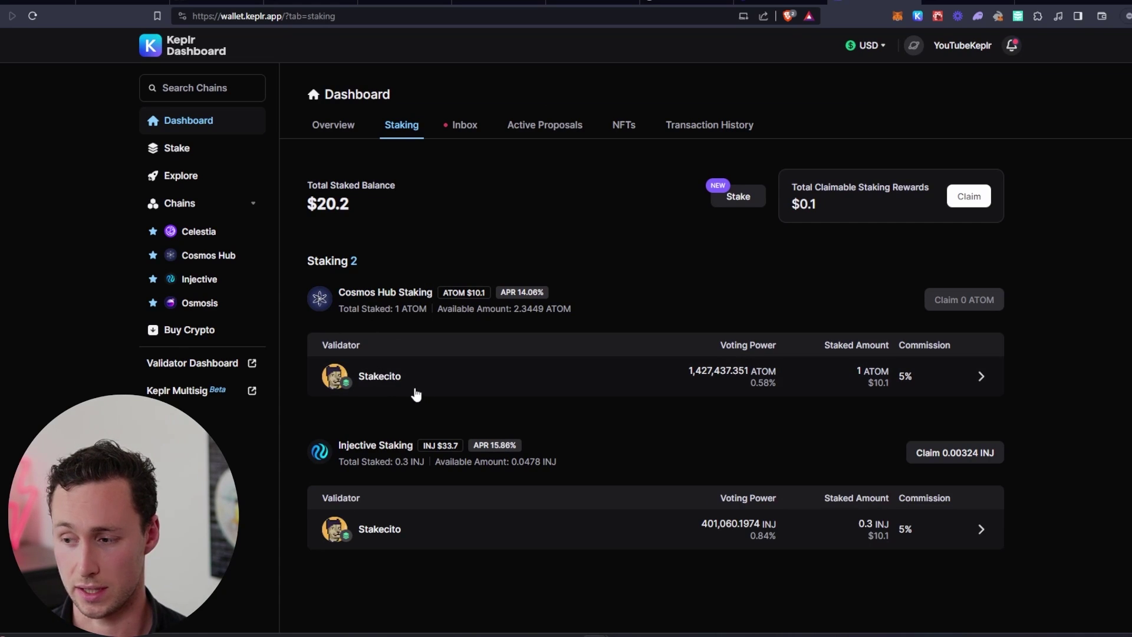
left_click(480, 380)
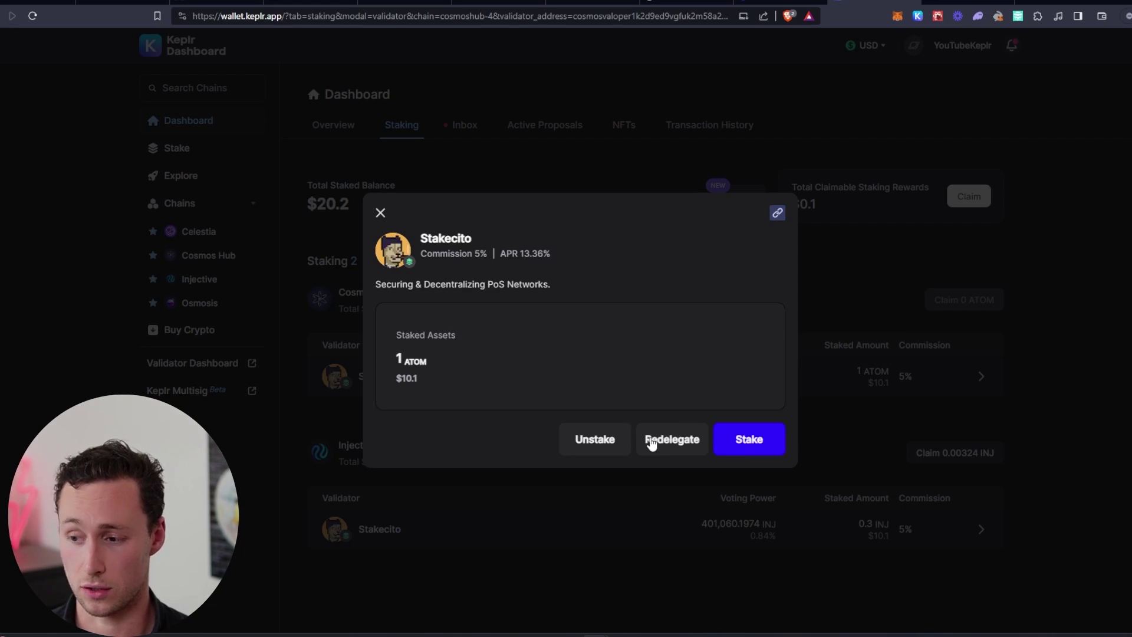
Preview the Stakecito unstake form with its 21-day liquidity note, then back out without unstaking
left_click(616, 448)
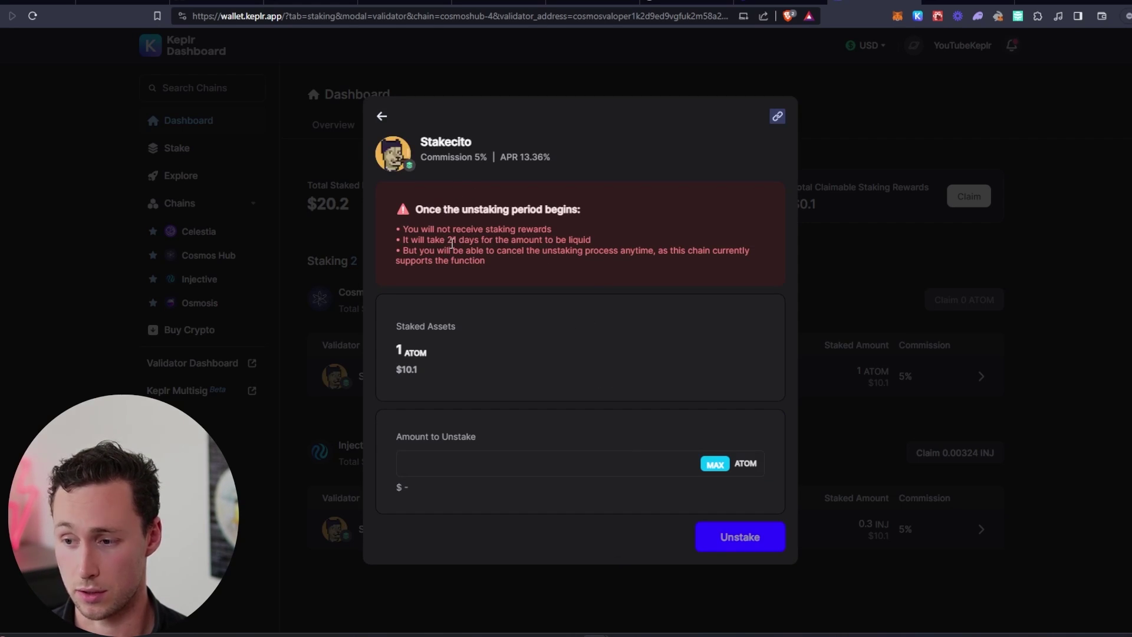
left_click_drag(450, 241, 591, 241)
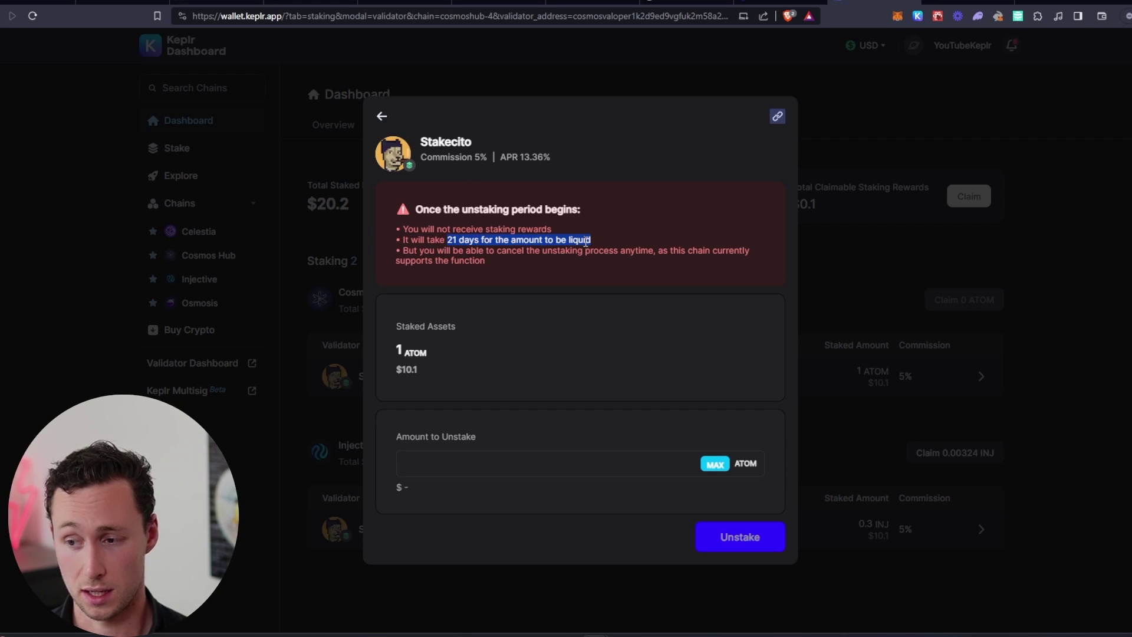
left_click(594, 245)
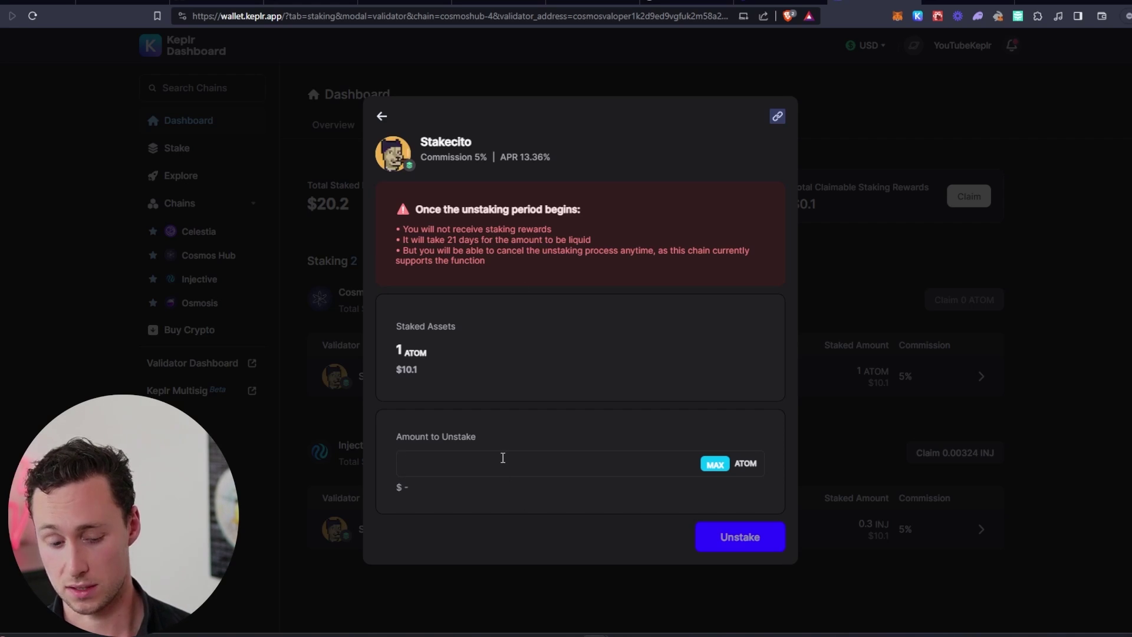
type("1")
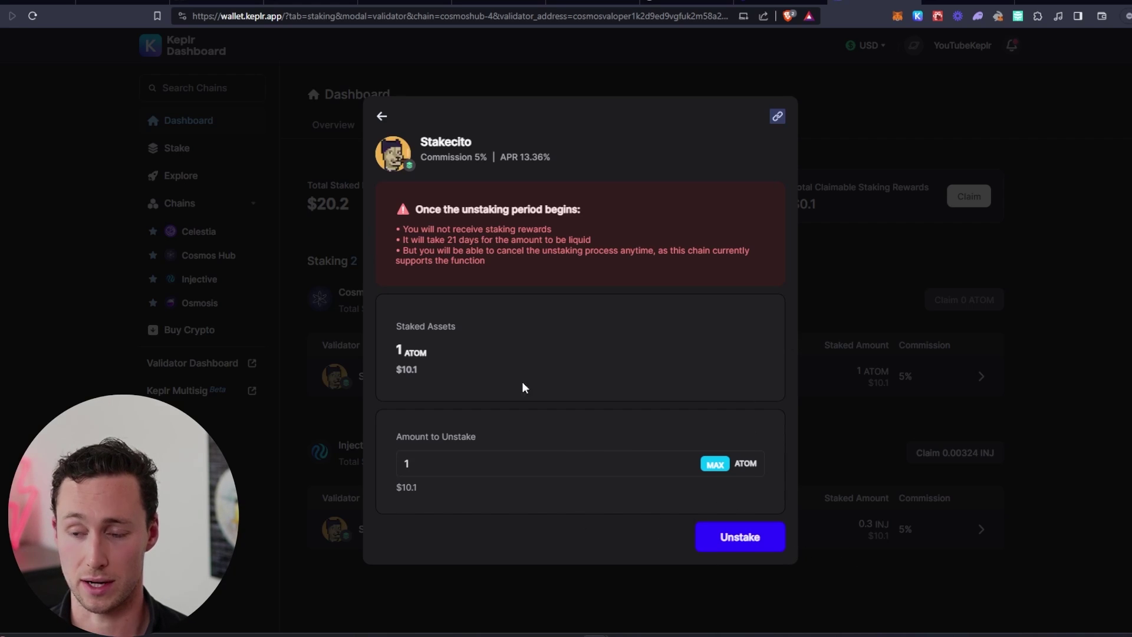
left_click(382, 116)
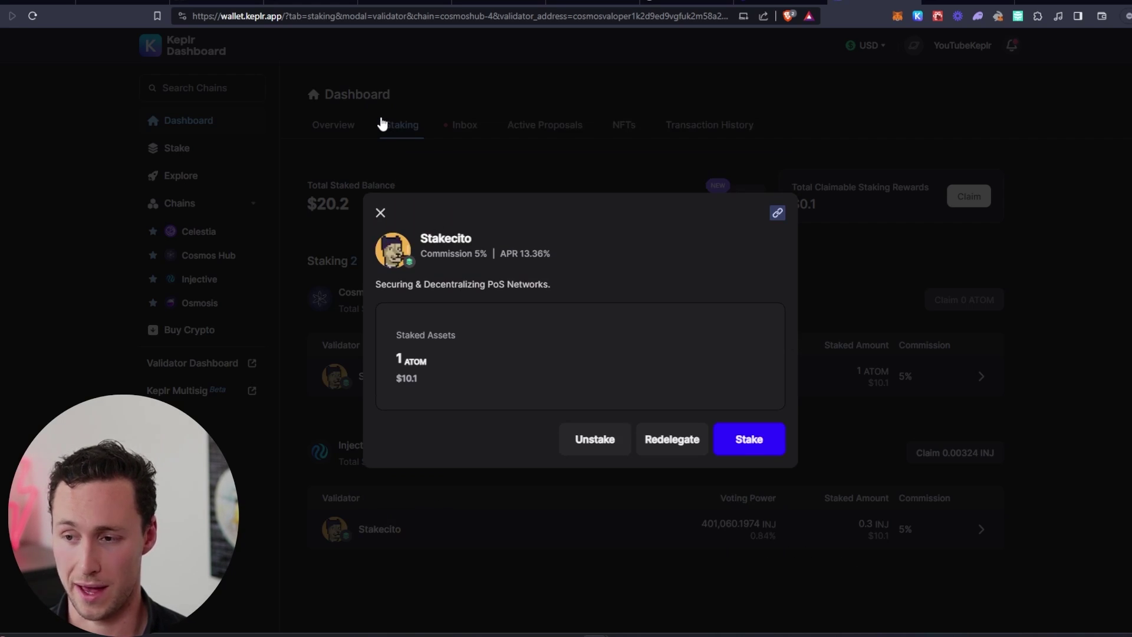
left_click(380, 213)
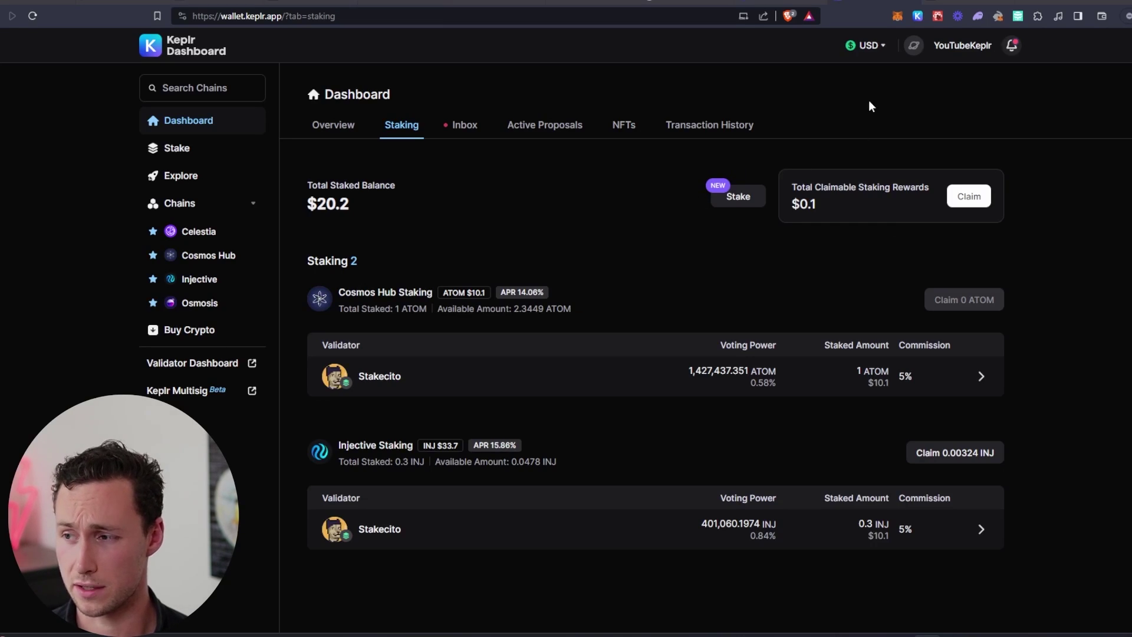
Show the Dynamo DeFi Substack 'Cosmos Ecosystem Airdrop Guide' staking and governance checklist
left_click(952, 3)
scroll(404, 262, "up", 1)
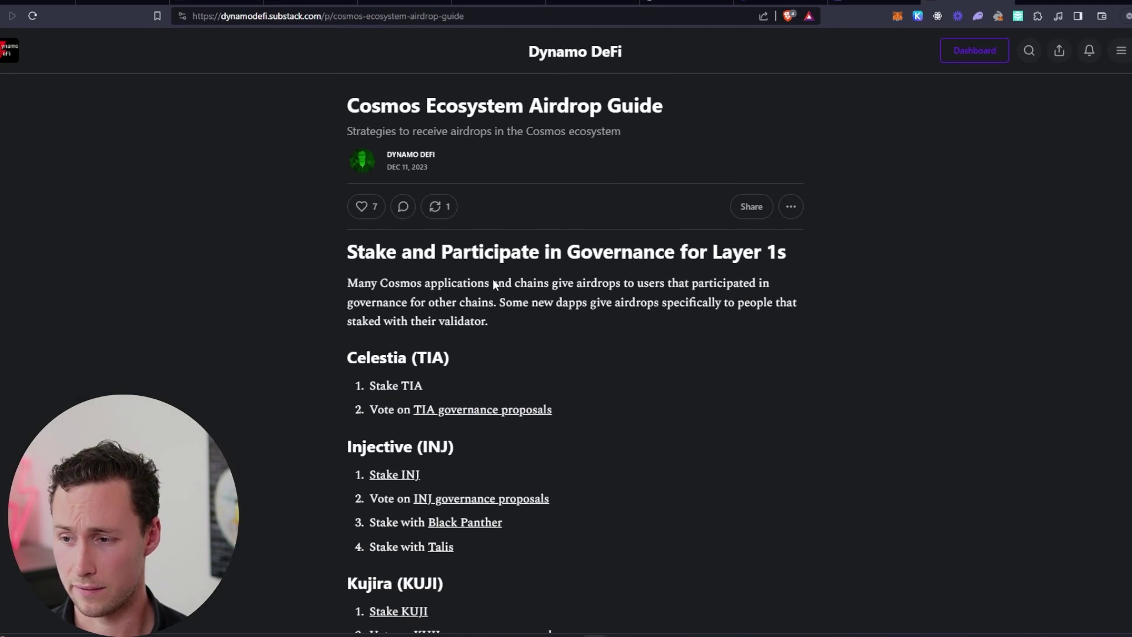
left_click_drag(384, 107, 643, 108)
left_click(644, 108)
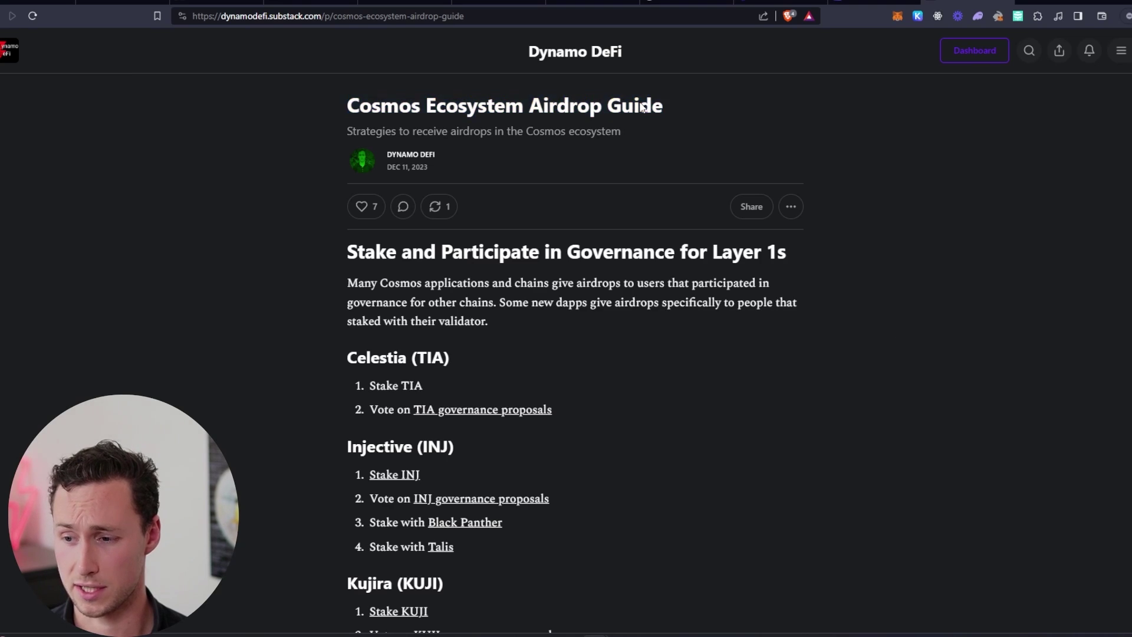
scroll(574, 262, "down", 1)
scroll(531, 283, "down", 1)
scroll(461, 279, "down", 2)
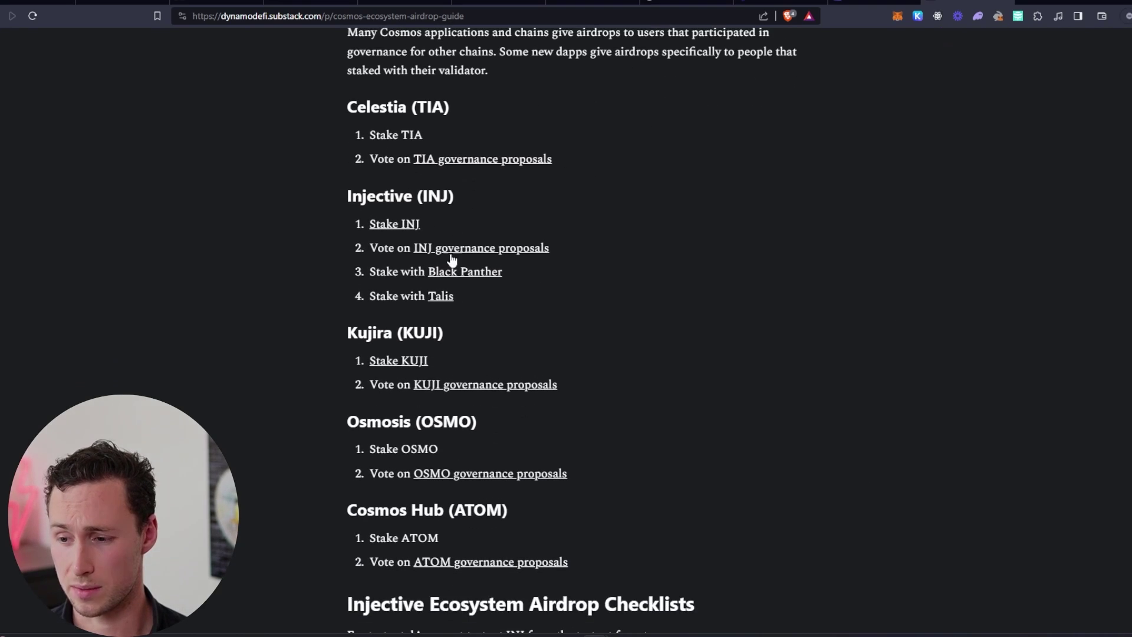
scroll(469, 310, "down", 1)
scroll(443, 407, "down", 2)
scroll(461, 377, "down", 2)
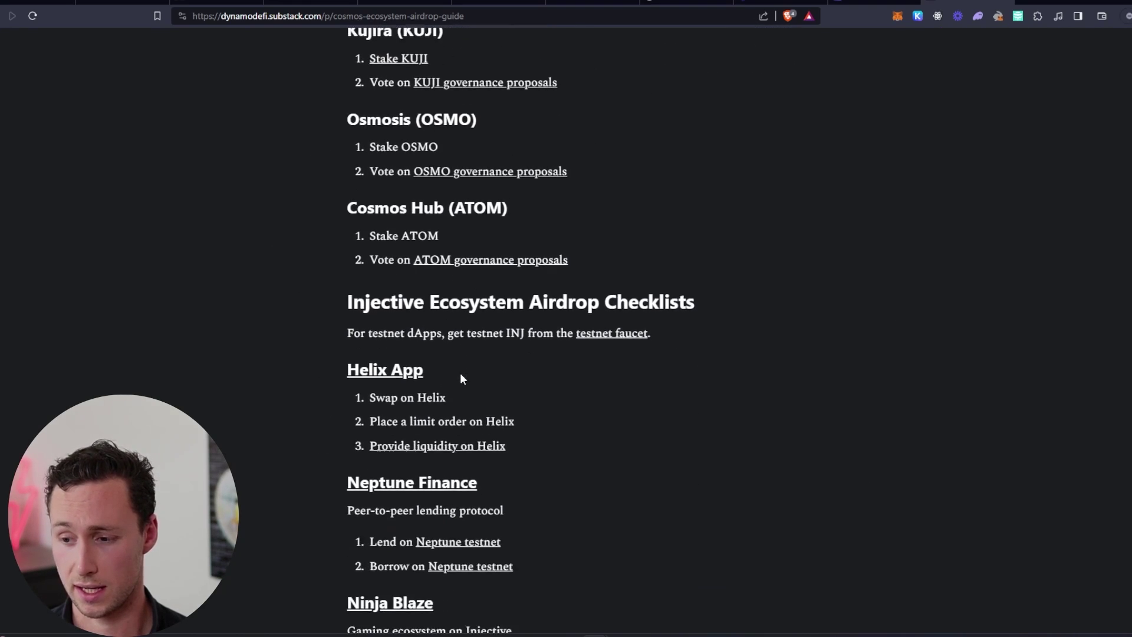
scroll(462, 374, "down", 2)
scroll(483, 377, "down", 2)
scroll(515, 422, "down", 2)
scroll(518, 425, "up", 5)
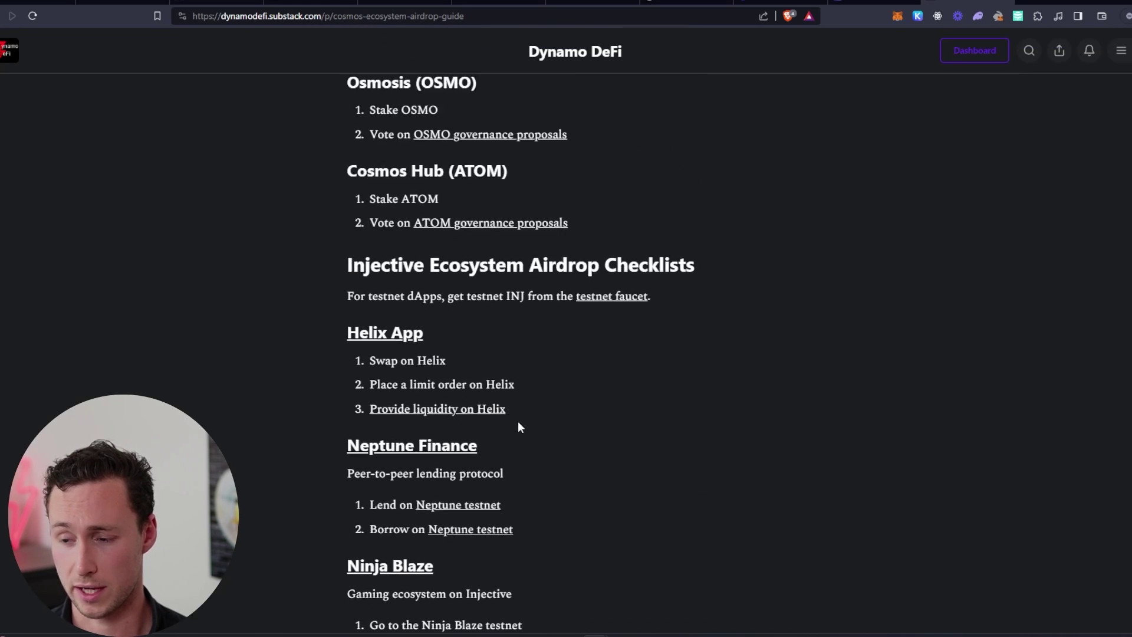
scroll(522, 424, "up", 1)
scroll(445, 464, "up", 2)
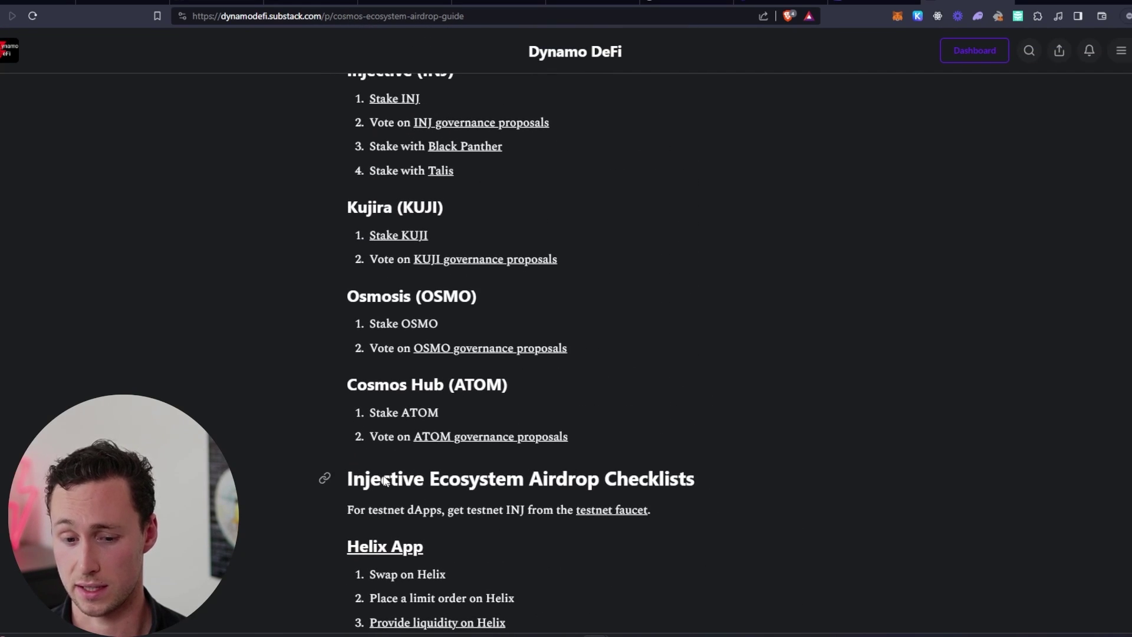
scroll(408, 478, "up", 2)
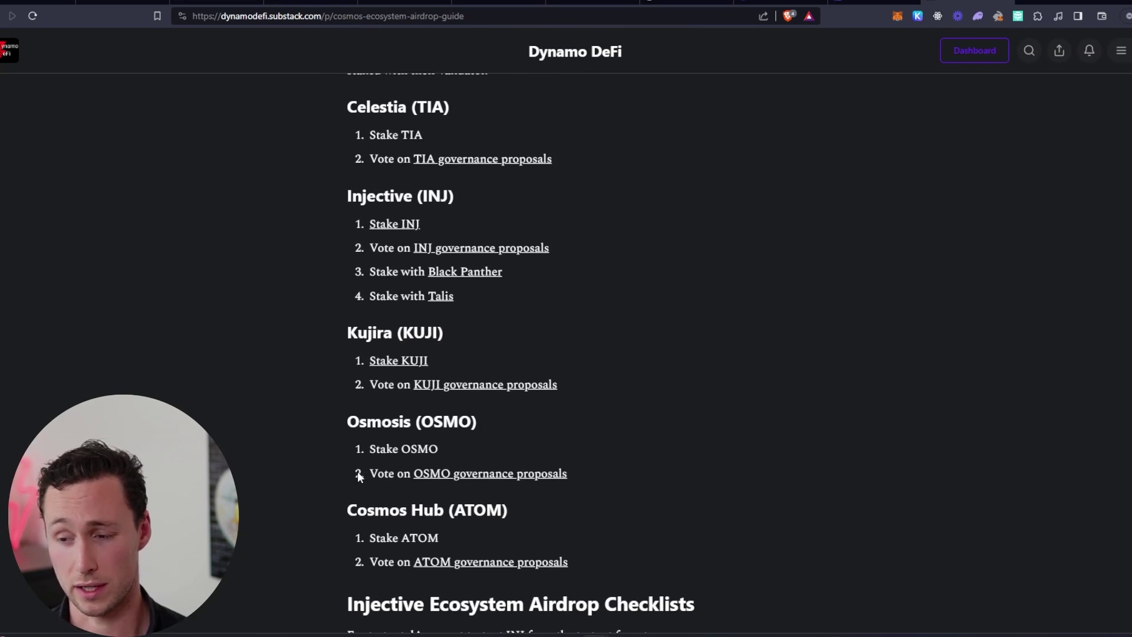
scroll(358, 472, "up", 2)
scroll(343, 478, "up", 1)
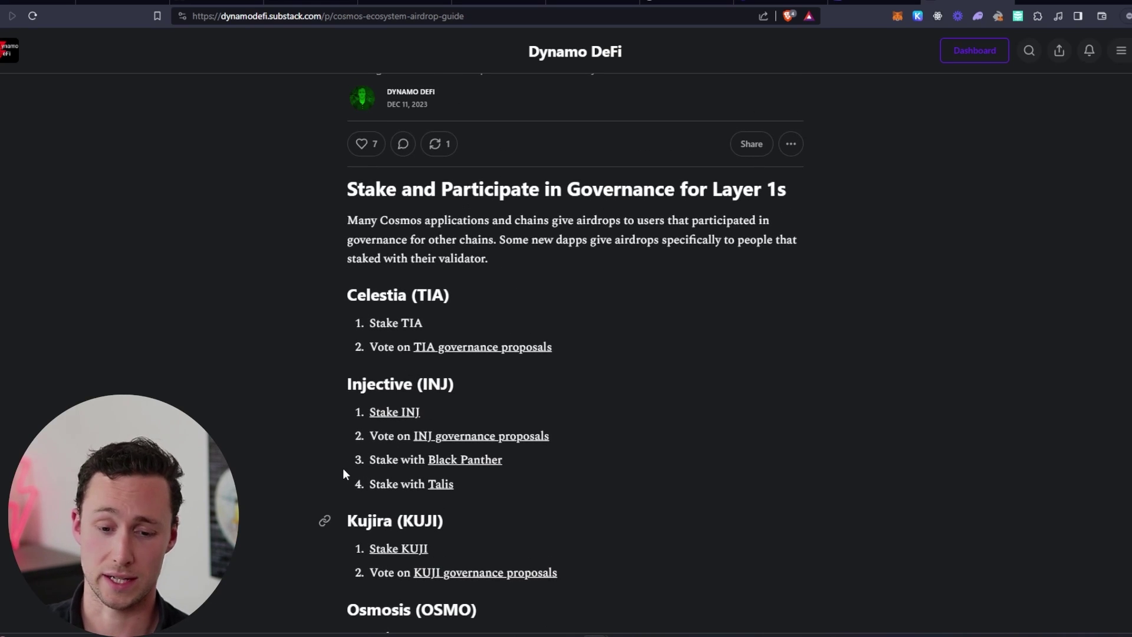